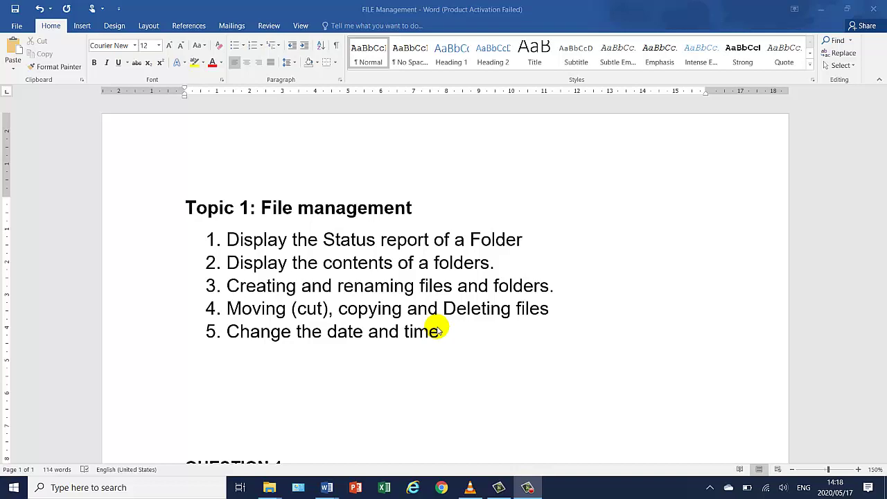
- Read through Question 1 and display the properties of the COMPUTER PRACTICE N4 folder on the desktop
scroll(316, 392, down, 5)
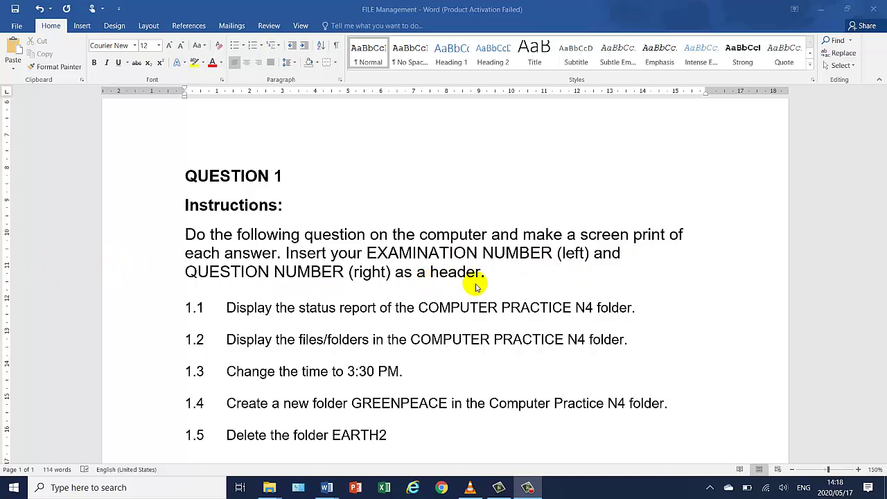
scroll(347, 294, down, 2)
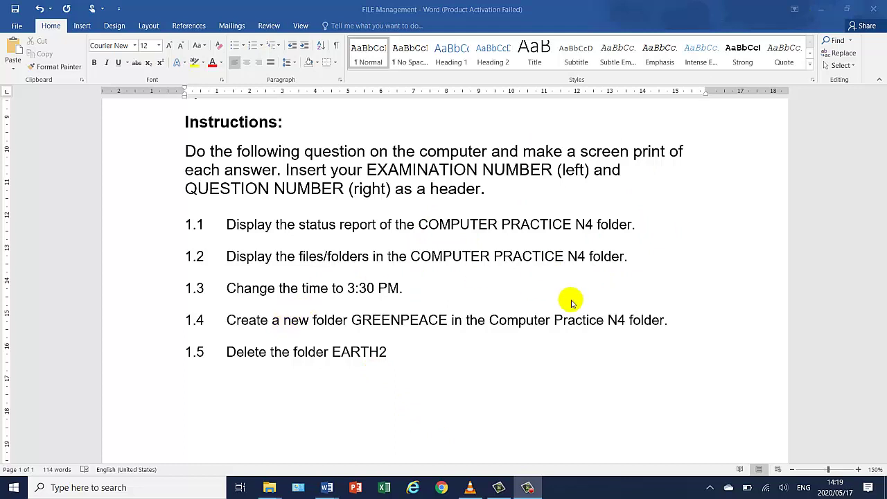
click(821, 11)
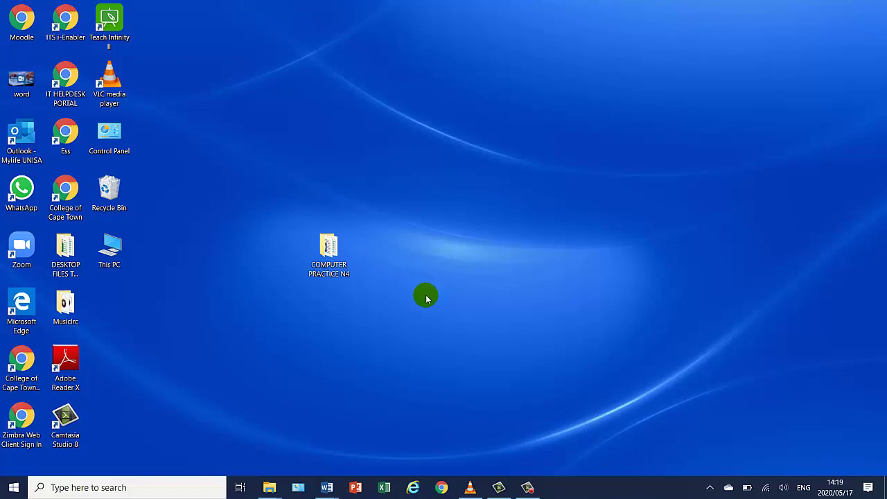
click(322, 254)
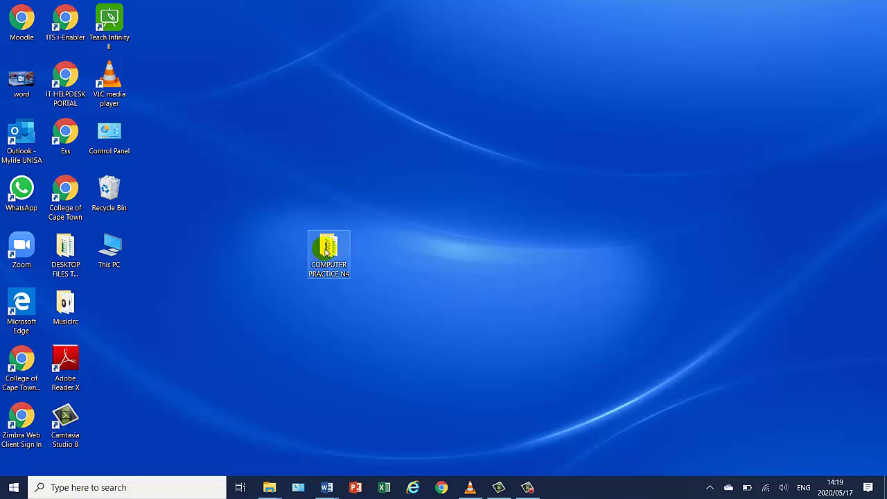
right_click(326, 252)
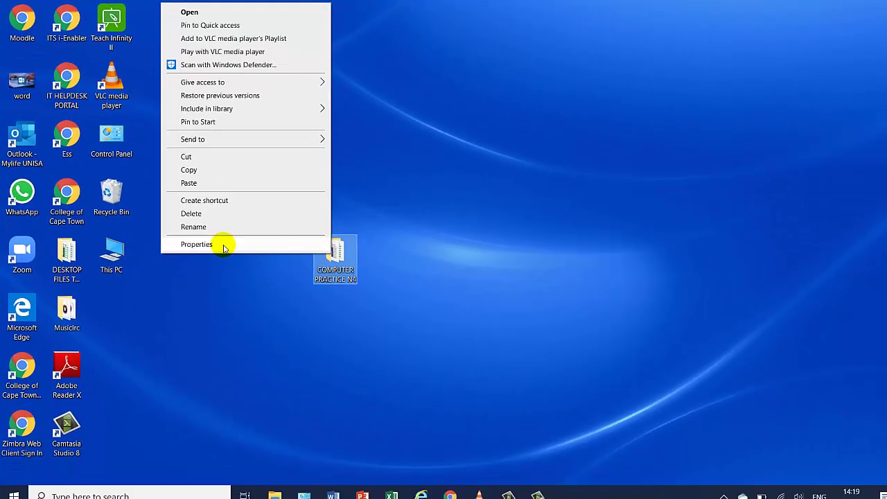
click(315, 348)
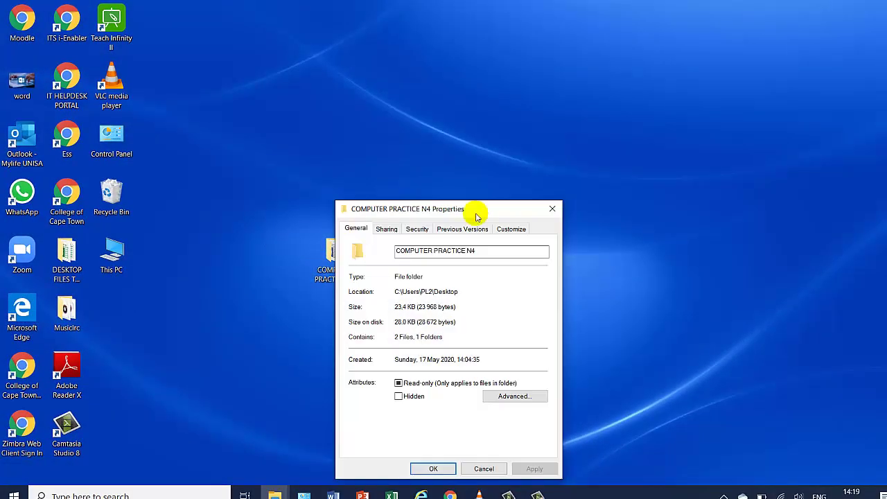
drag(489, 146, 488, 125)
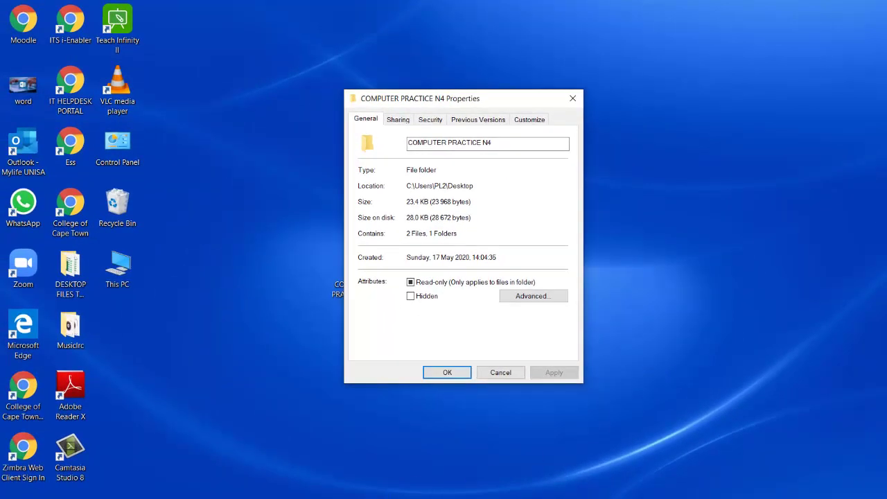
click(536, 142)
click(522, 146)
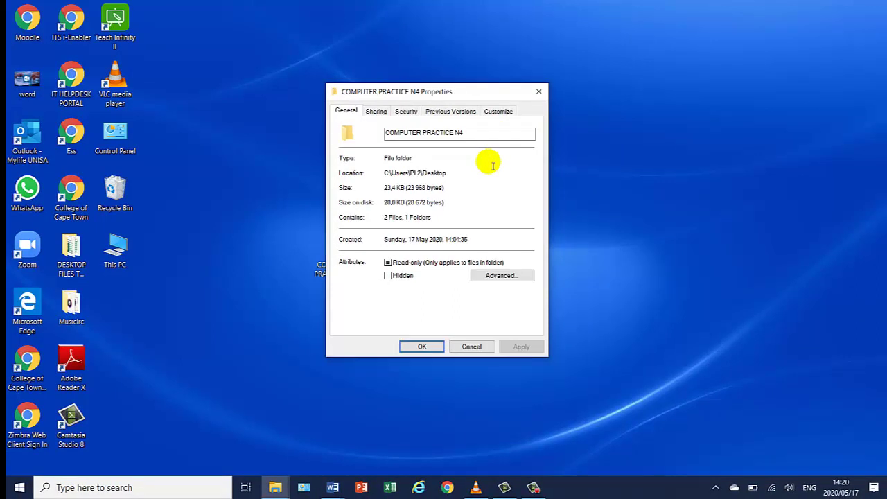
- Switch to the blank Word document and add a header reading "Examination number" at left and "Question 1.1" at right
click(332, 488)
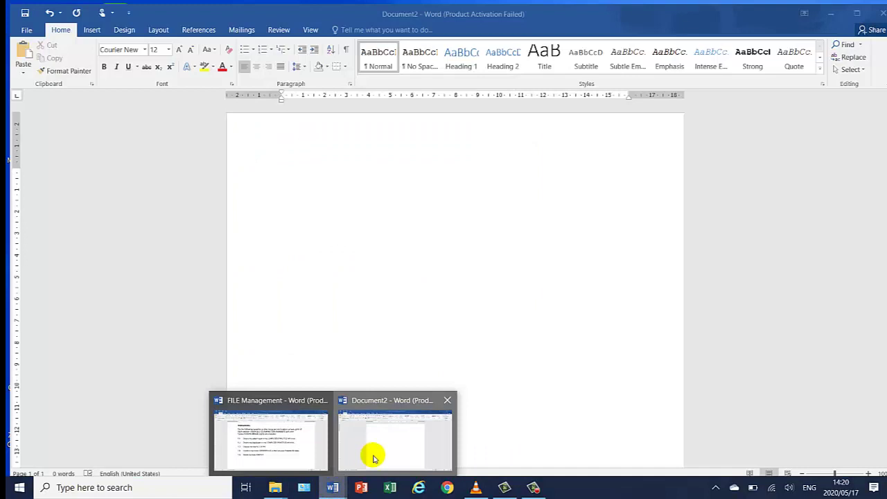
click(370, 450)
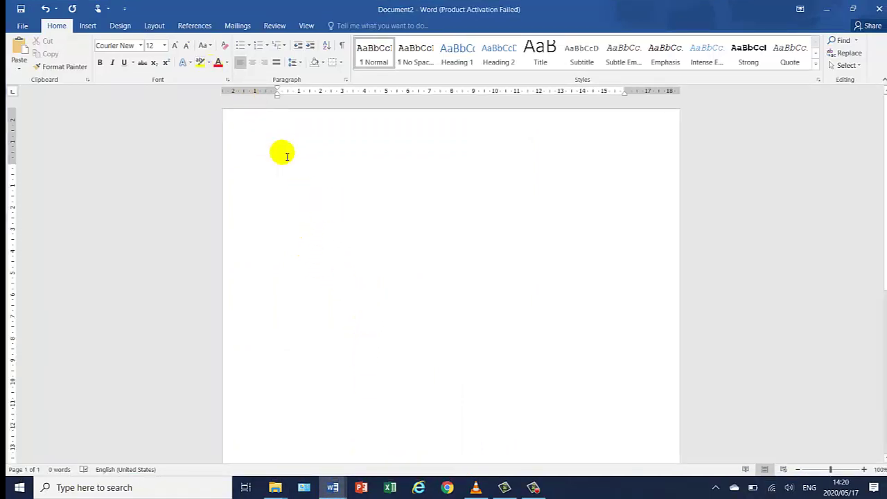
double_click(290, 131)
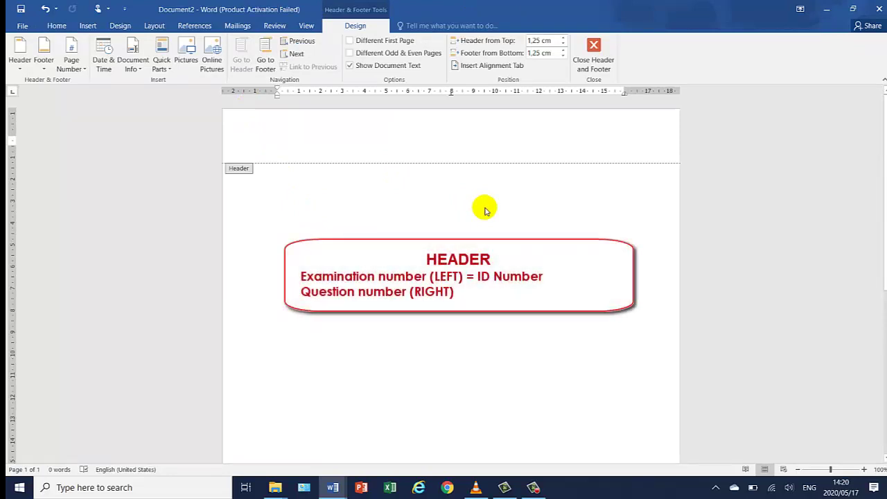
text(Examination number)
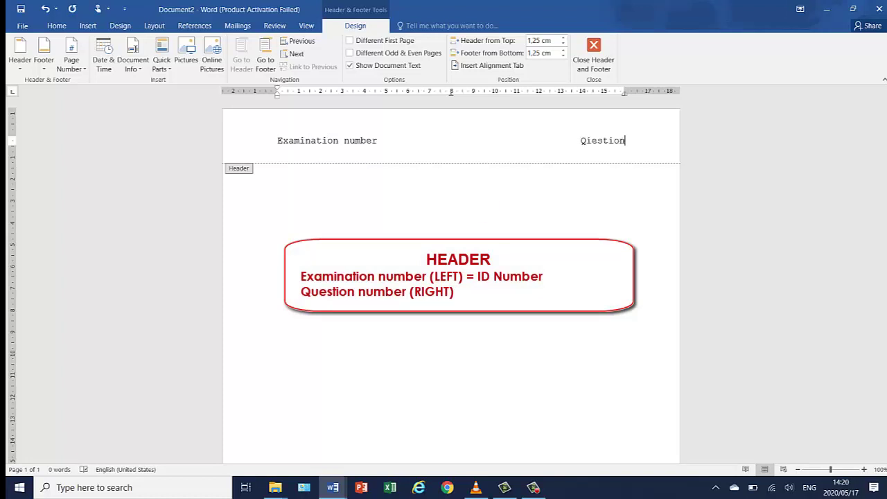
key(BackSpace)
key(BackSpace)
key(BackSpace)
key(BackSpace)
text(uestion 1.1)
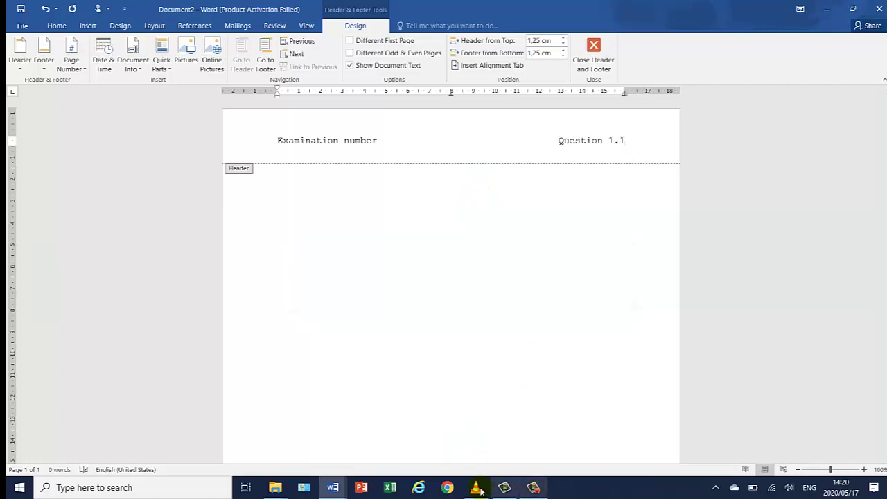
- Check the wording of question 1.1 in the FILE Management document and close the header of Document2
mouse_move(333, 487)
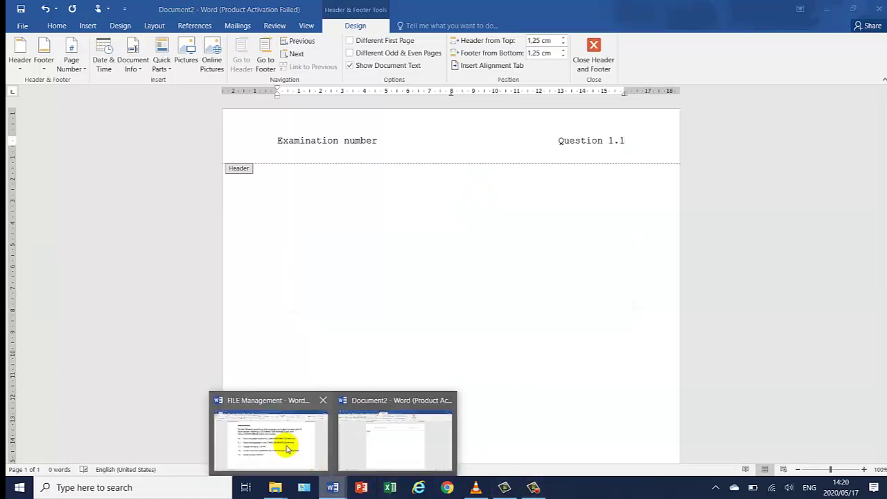
click(288, 449)
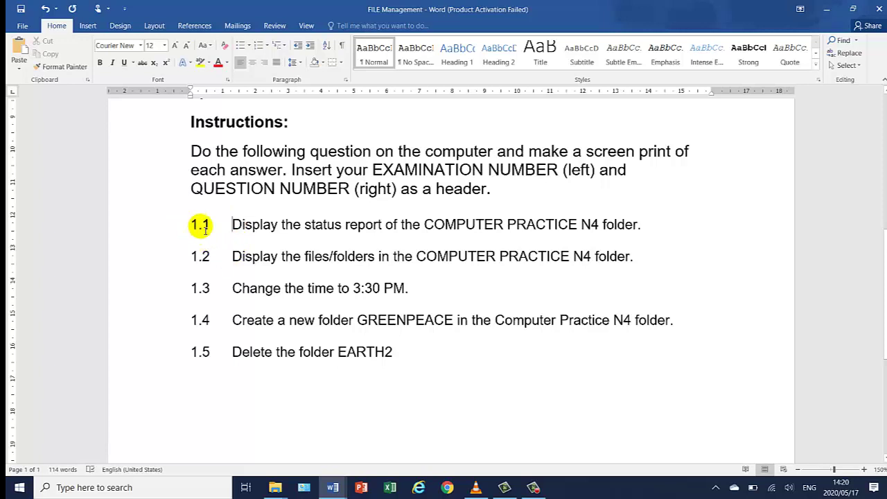
drag(232, 226, 623, 236)
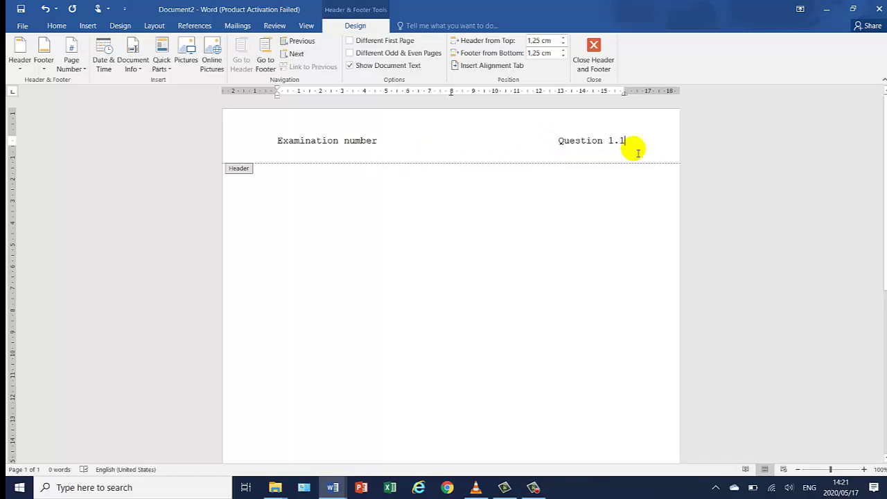
double_click(318, 202)
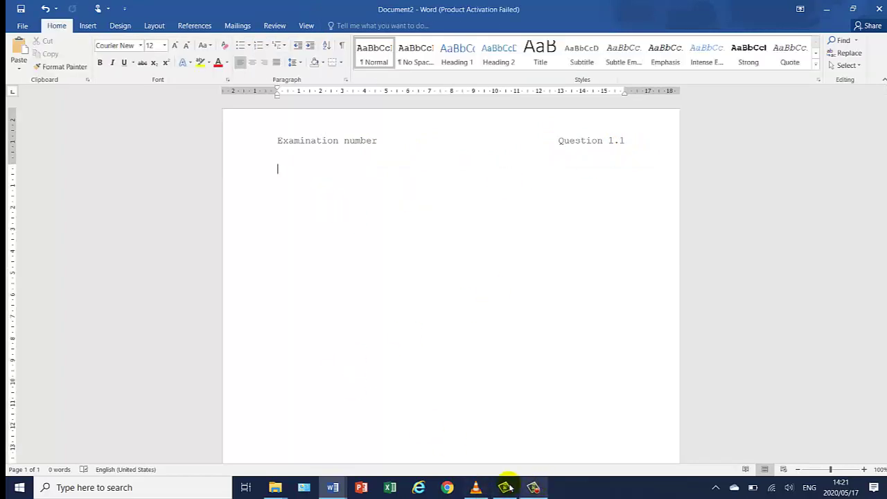
- Paste a full-screen capture of the desktop with the folder's properties window into Document2, and delete the picture
click(825, 9)
click(826, 9)
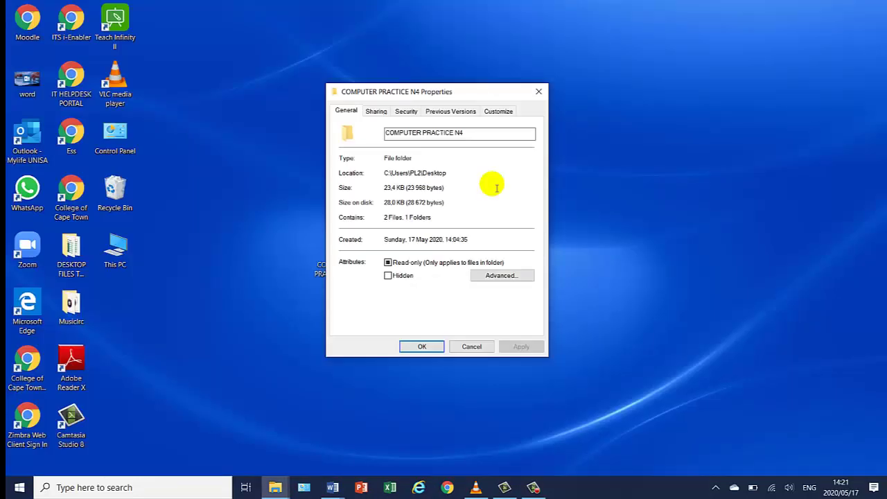
mouse_move(333, 485)
click(385, 445)
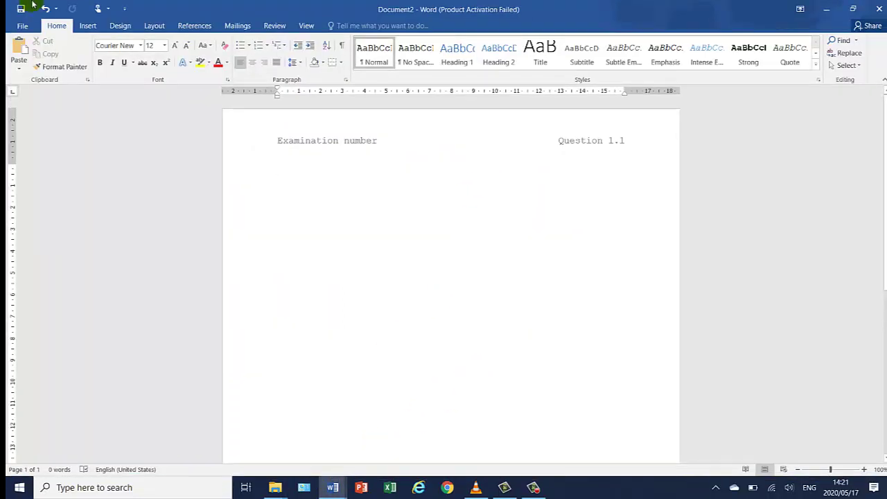
click(21, 52)
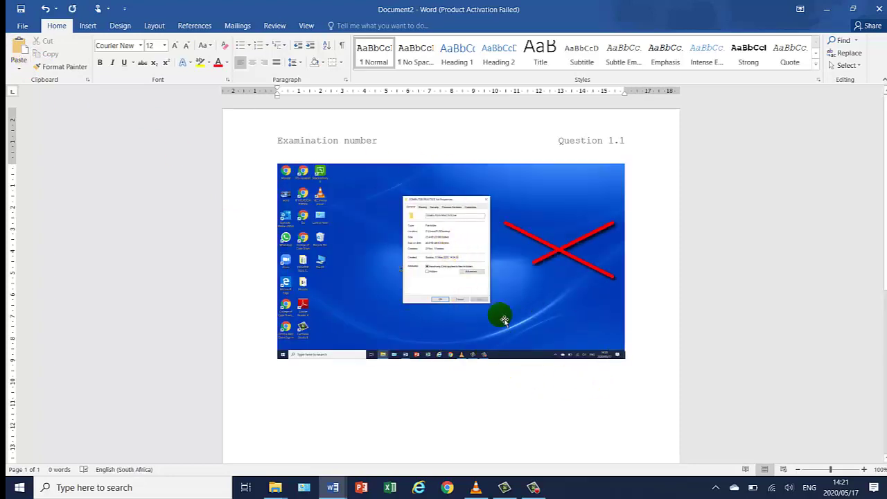
click(519, 260)
key(Delete)
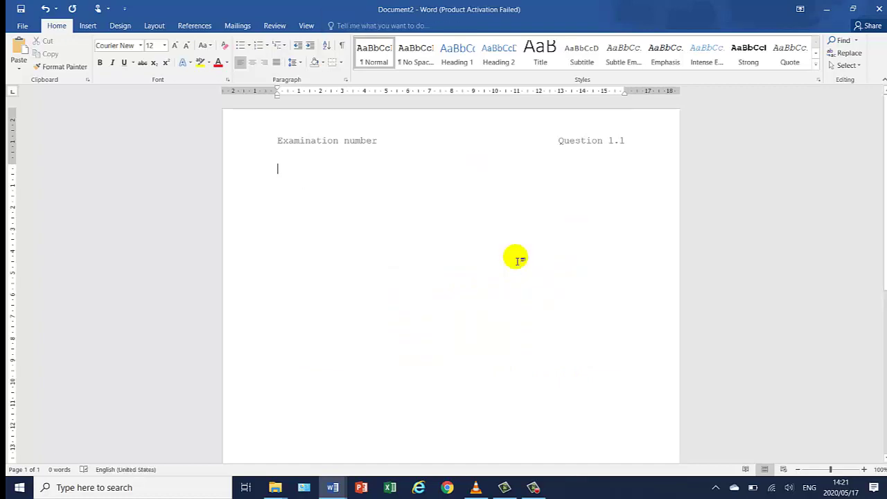
- Capture only the COMPUTER PRACTICE N4 Properties window and paste the image into Document2 below the header
click(828, 8)
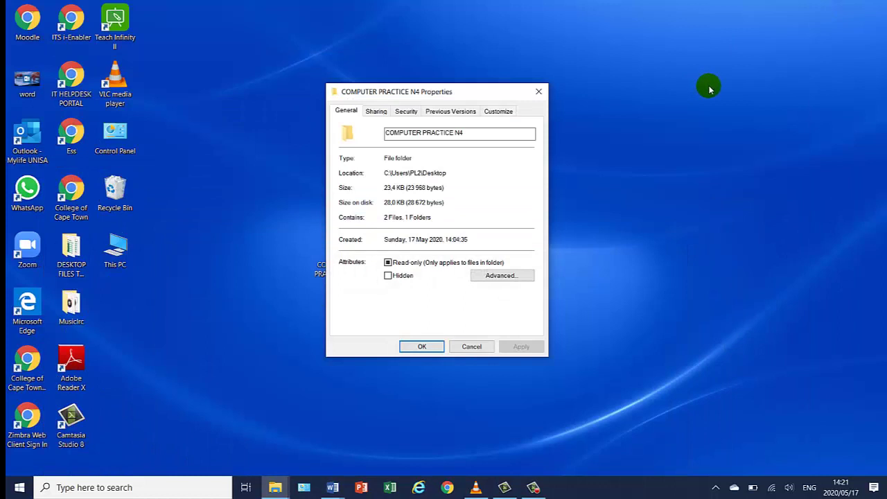
key(ctrl+alt+Print)
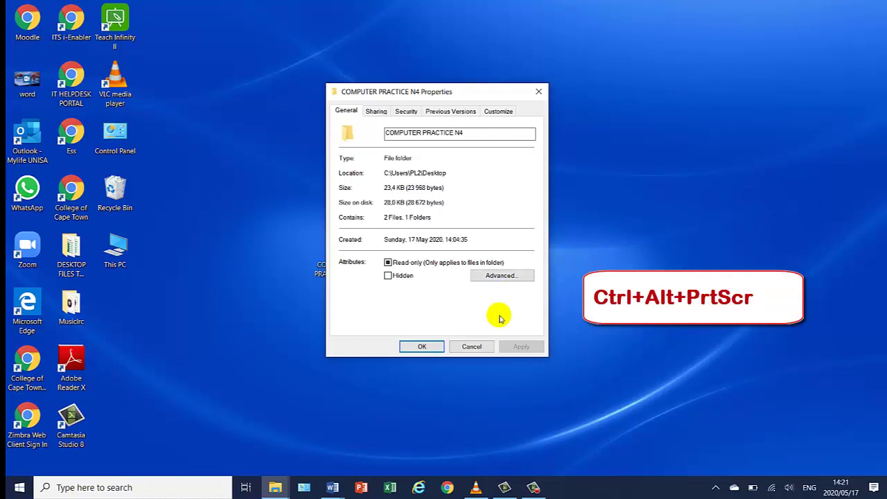
click(422, 346)
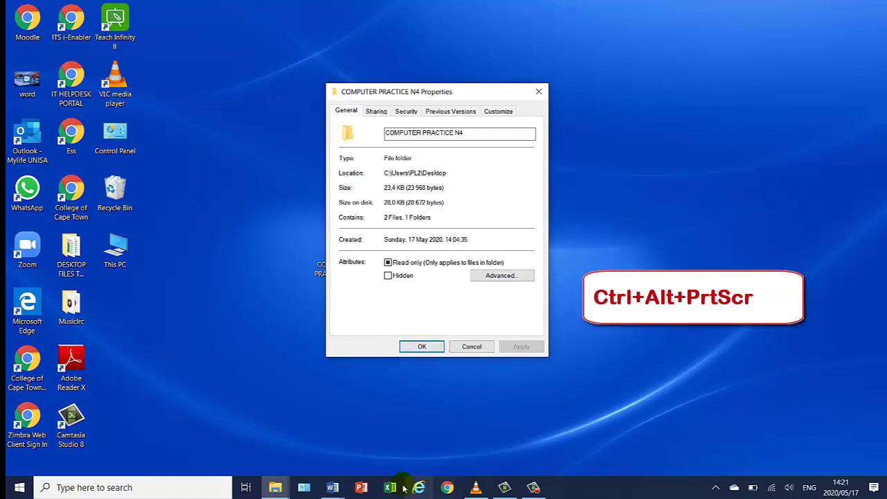
click(333, 487)
click(376, 448)
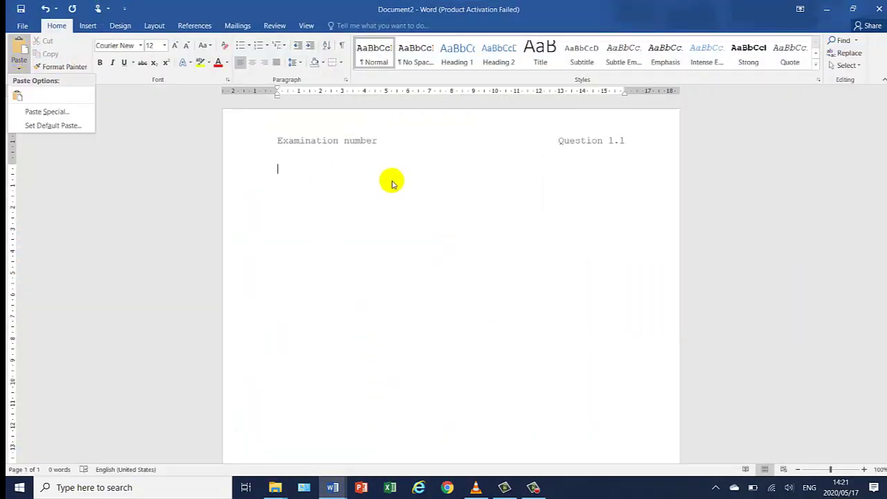
click(19, 49)
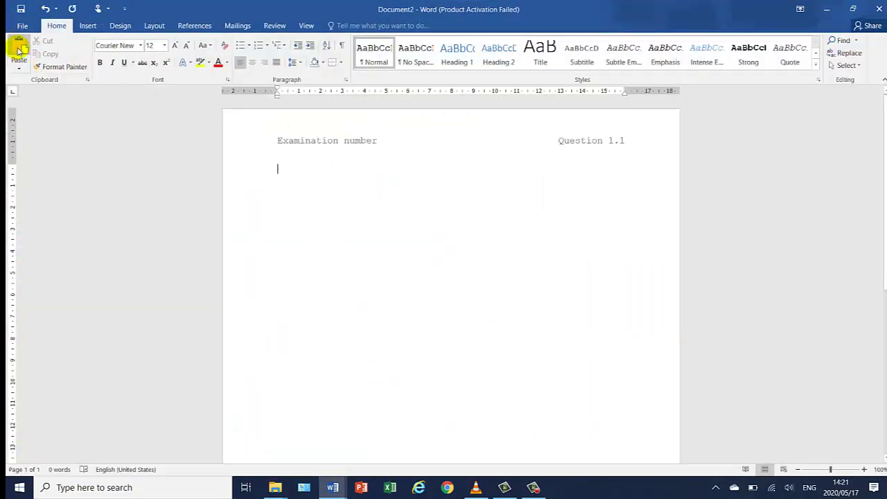
scroll(584, 257, down, 3)
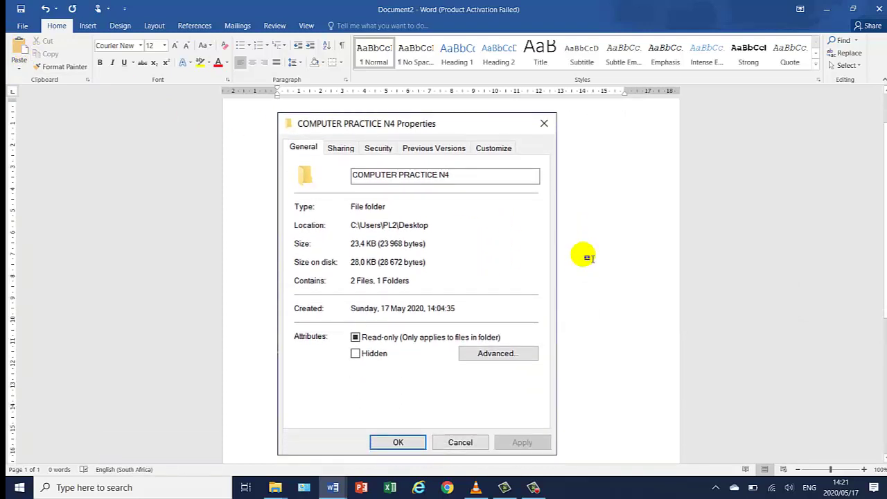
click(501, 224)
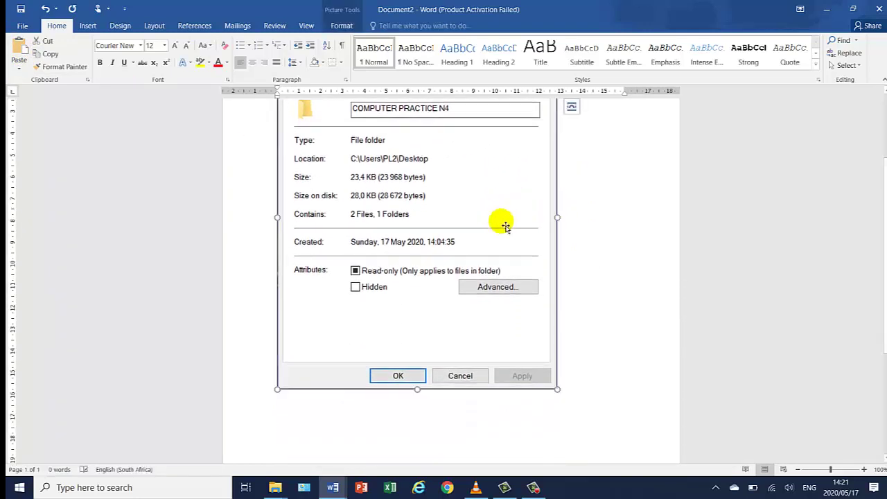
scroll(619, 205, up, 4)
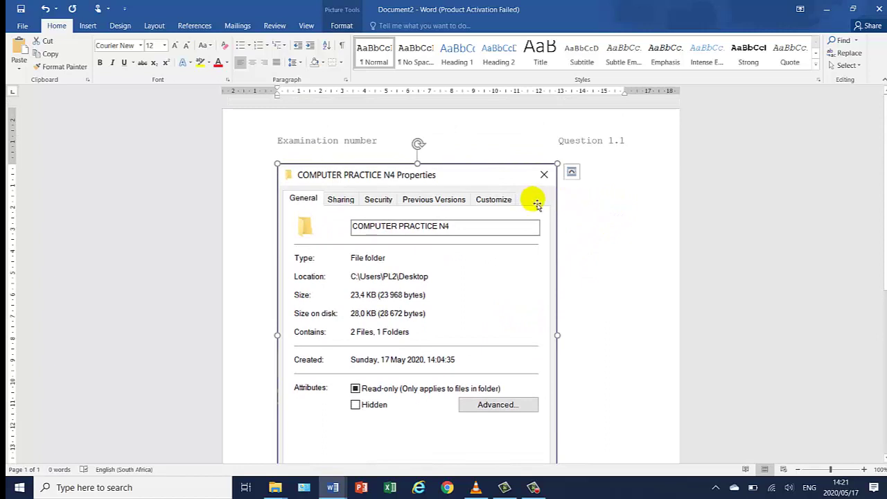
scroll(613, 234, down, 10)
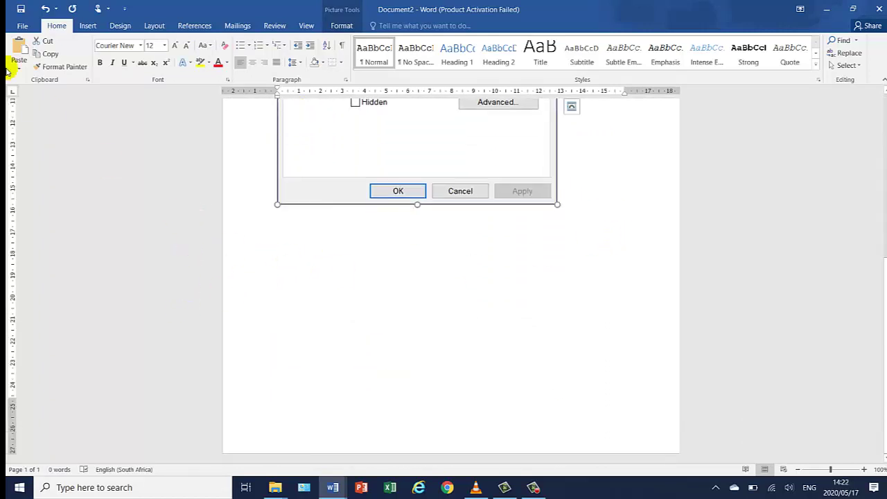
- Save Document2 to the Desktop as a Word document named Q1.1
click(22, 27)
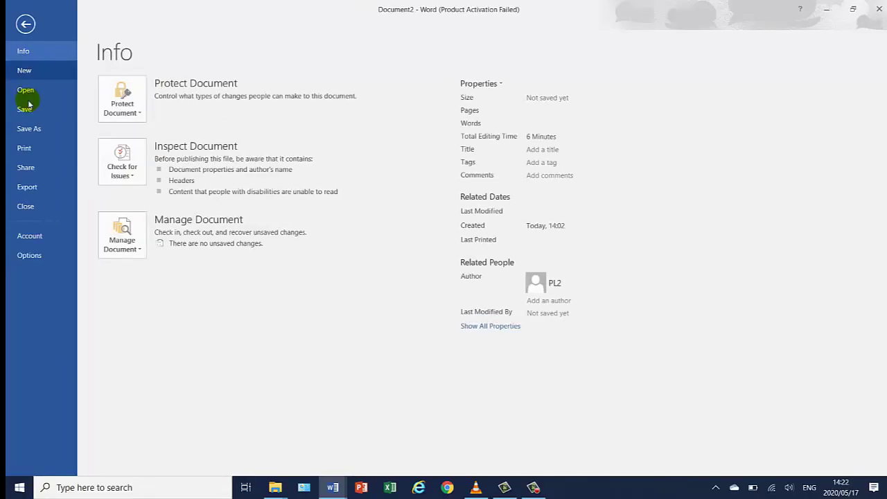
click(31, 129)
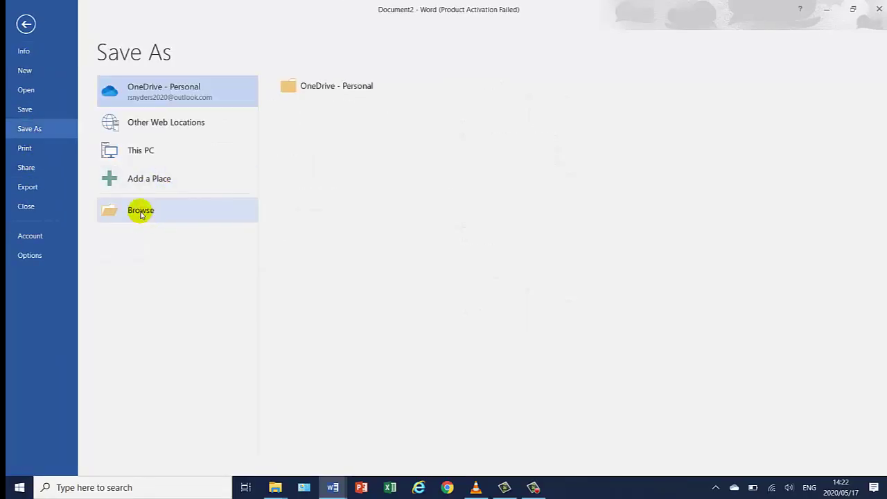
click(138, 210)
click(34, 80)
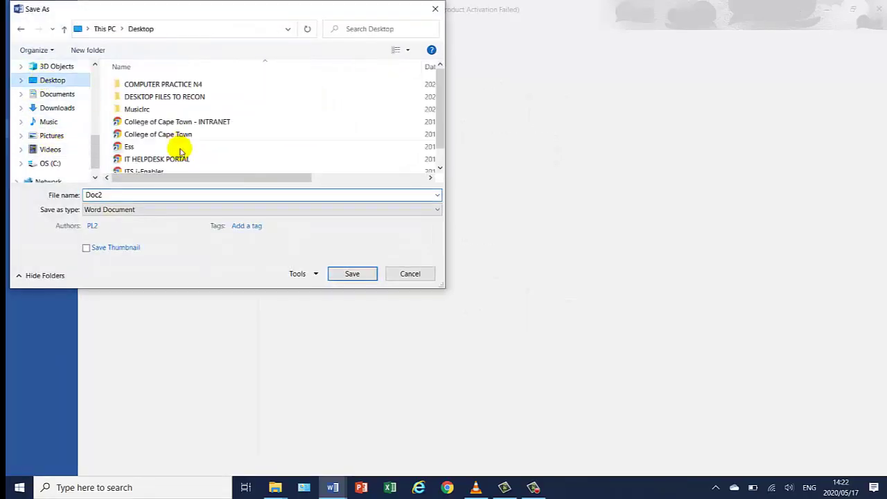
double_click(133, 195)
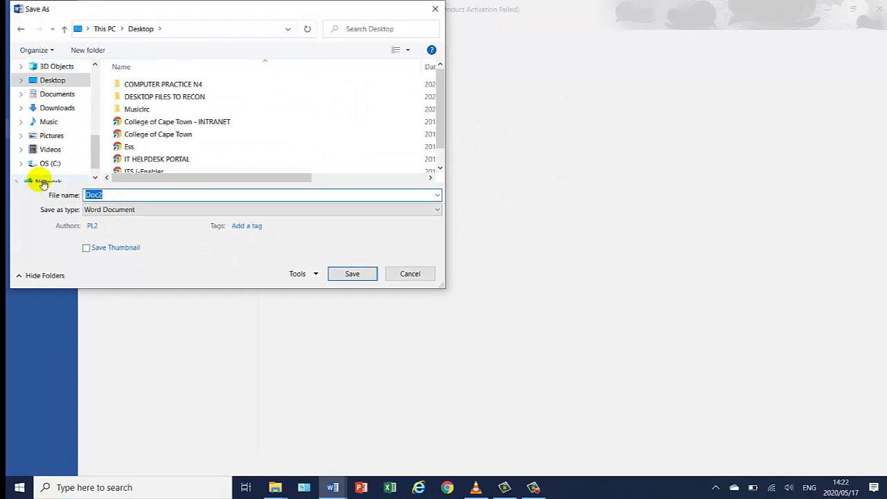
text(Q1.1)
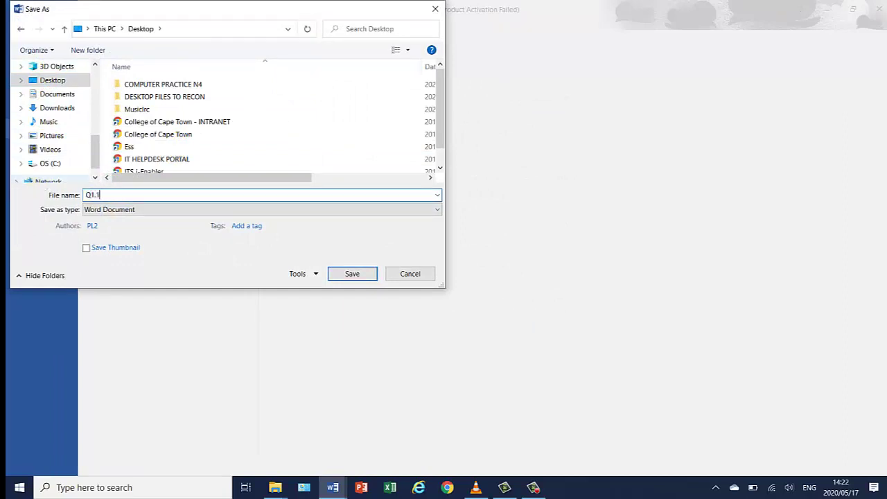
click(359, 279)
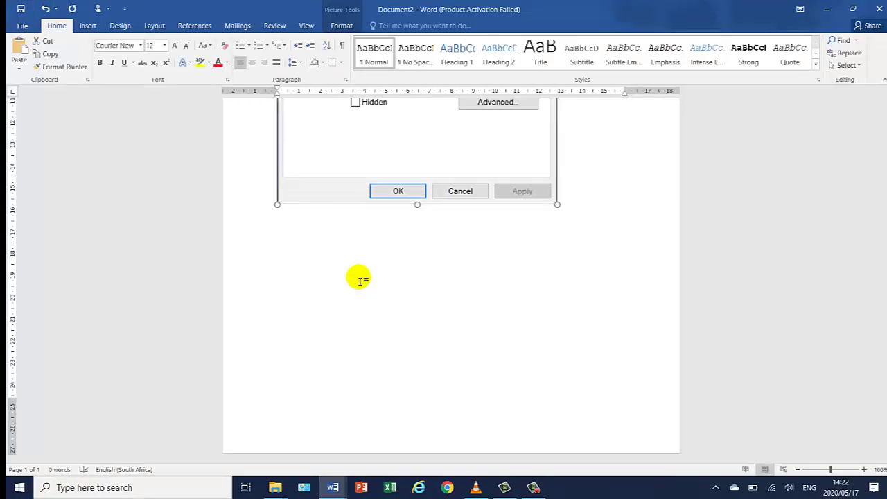
- Delete the properties window picture from the document and change the header's question number to "Question 1.2"
scroll(697, 338, up, 5)
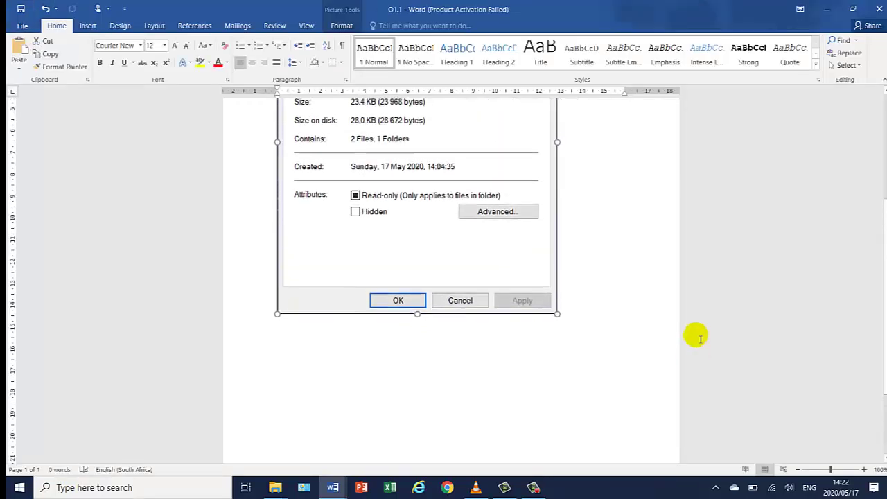
scroll(696, 337, up, 1)
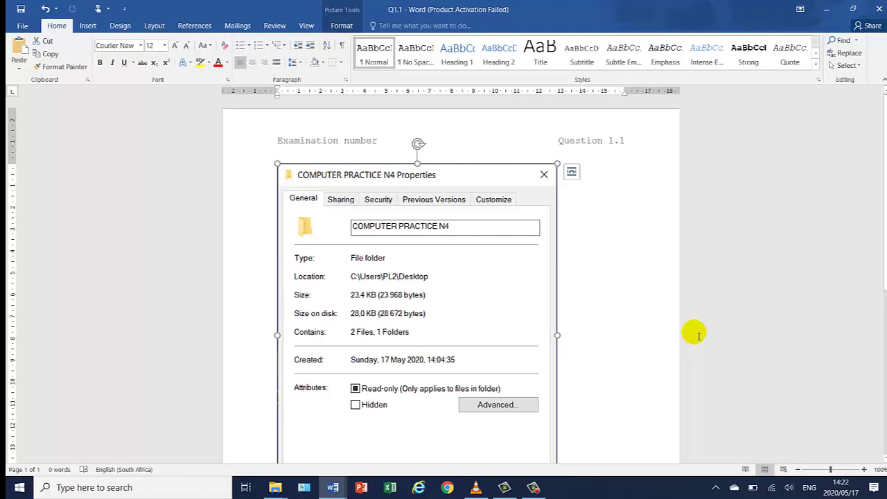
key(Delete)
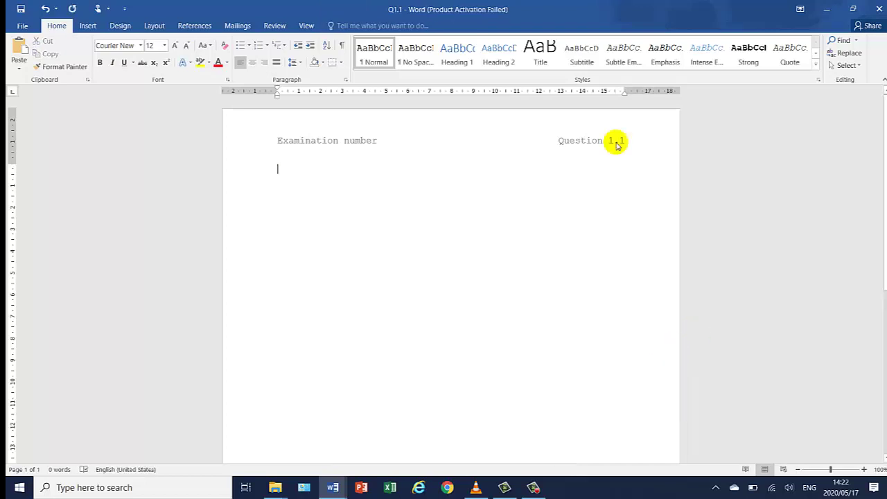
double_click(615, 142)
key(BackSpace)
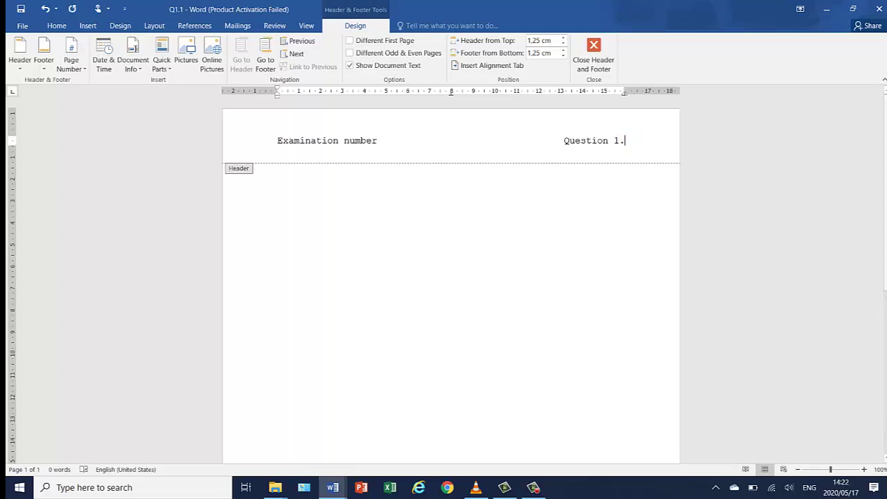
text(2)
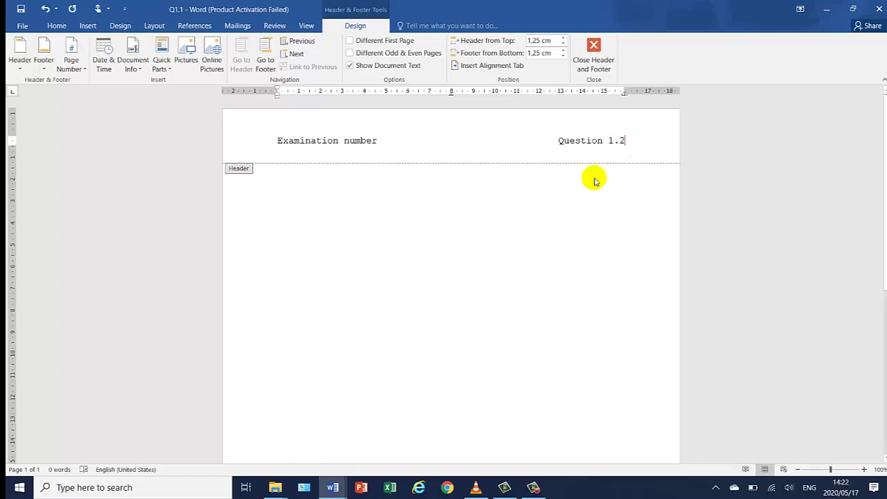
- Check the wording of question 1.2 in the FILE Management document and close the COMPUTER PRACTICE N4 Properties window
click(827, 9)
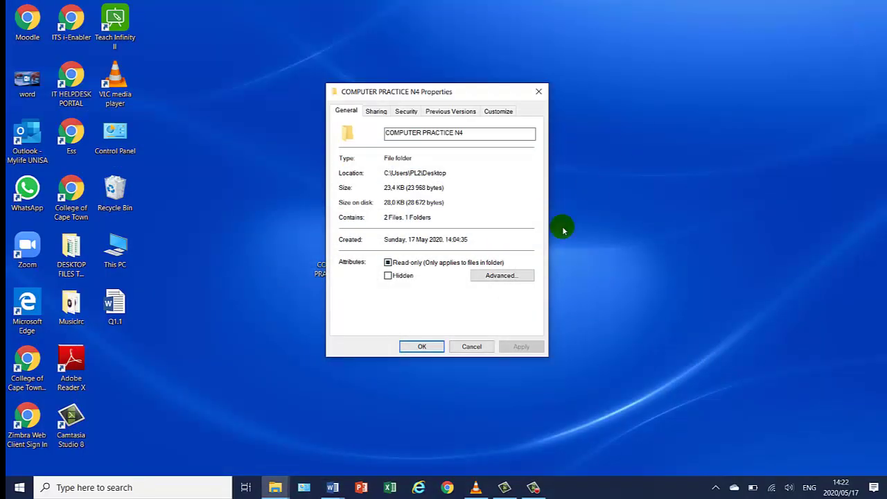
key(alt+Tab)
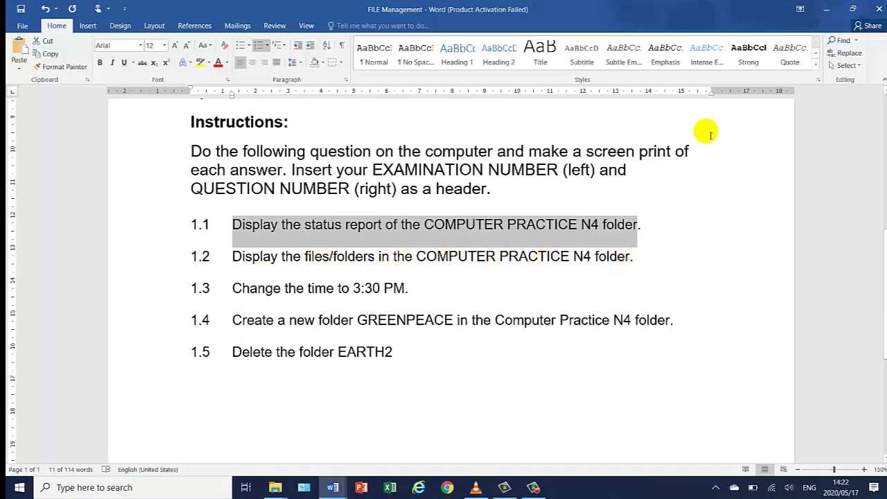
click(828, 10)
click(540, 91)
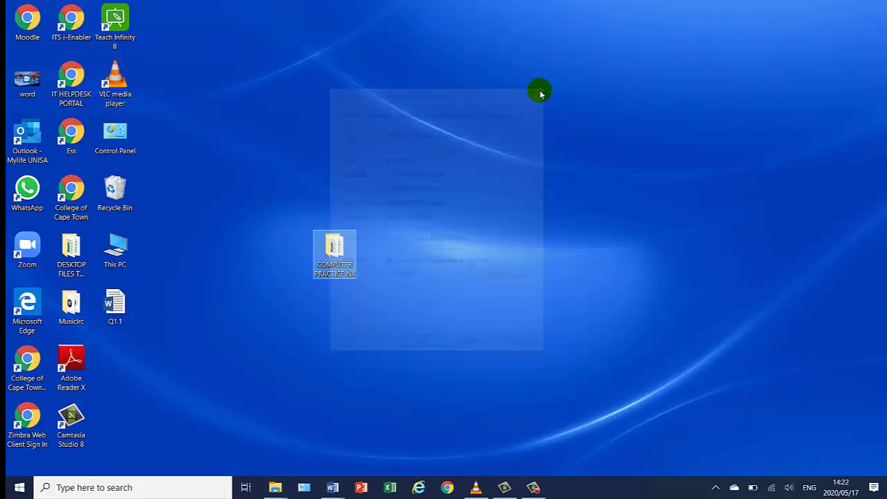
- Open the COMPUTER PRACTICE N4 folder maximized, capture the full screen and paste the image into the Q1.1 document below the header
mouse_move(337, 248)
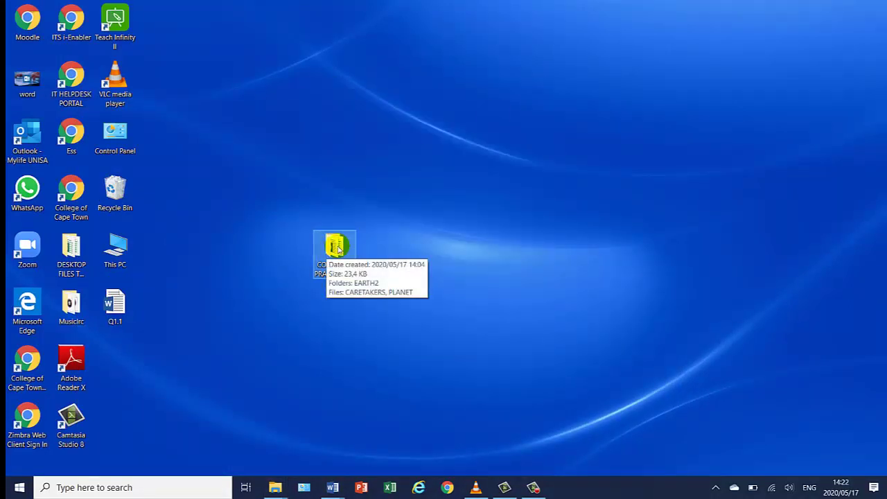
double_click(337, 248)
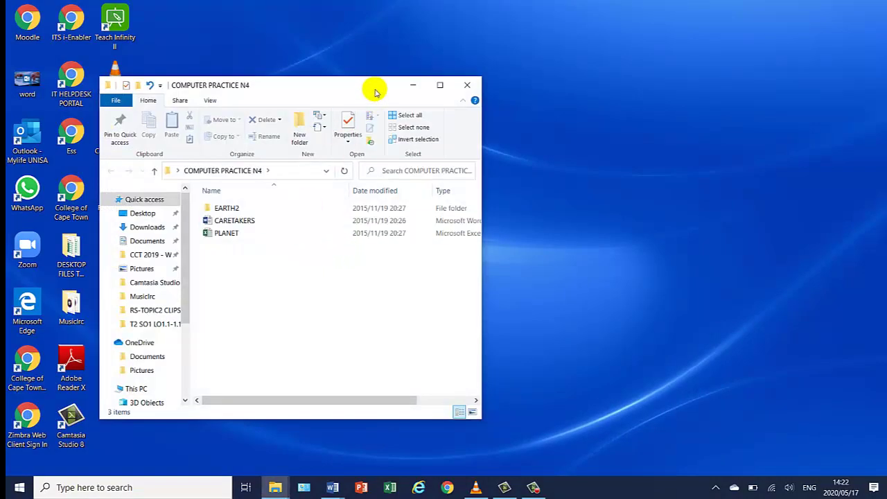
drag(375, 92, 495, 52)
click(561, 47)
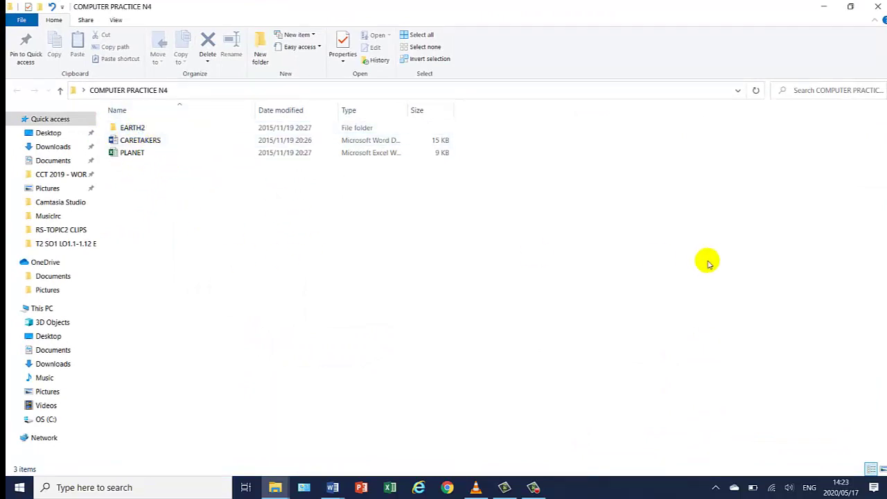
click(333, 487)
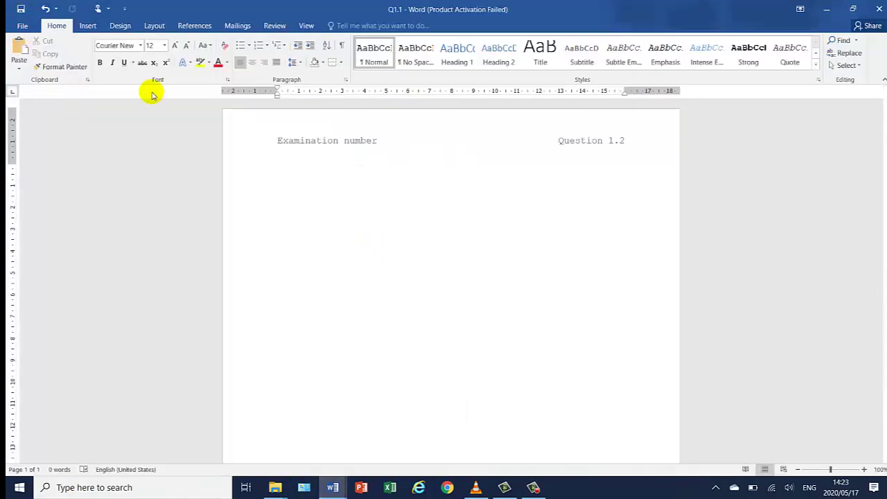
key(ctrl+v)
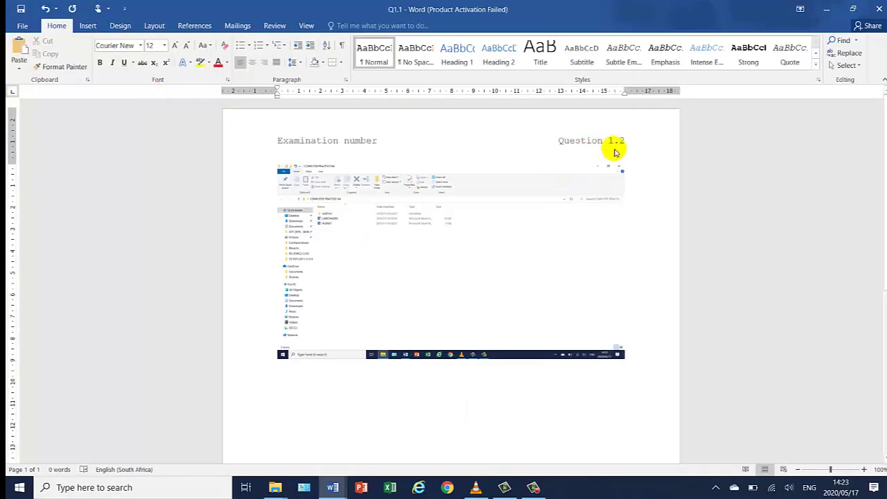
- Save the document under the new name Q1.2 on the Desktop
click(21, 26)
click(29, 129)
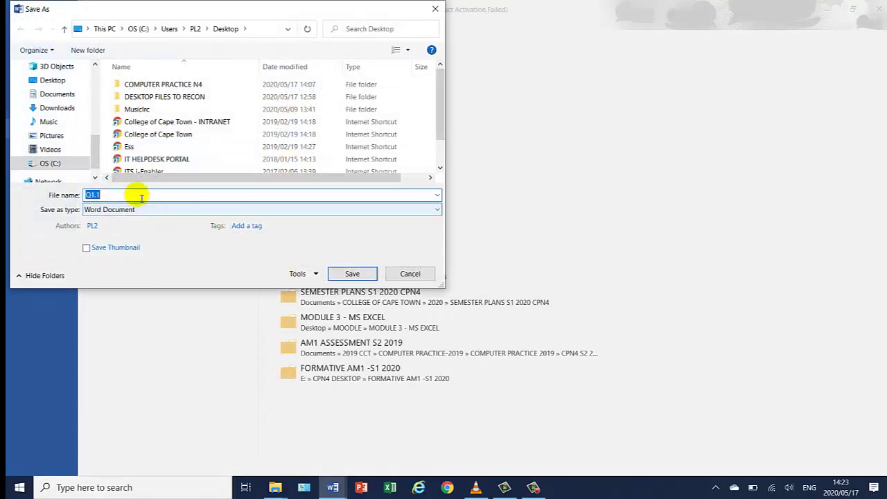
click(129, 194)
key(BackSpace)
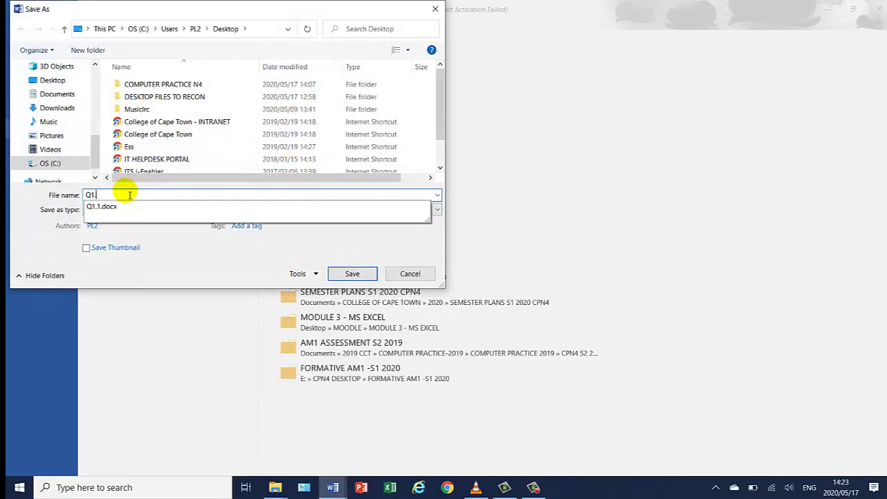
text(2)
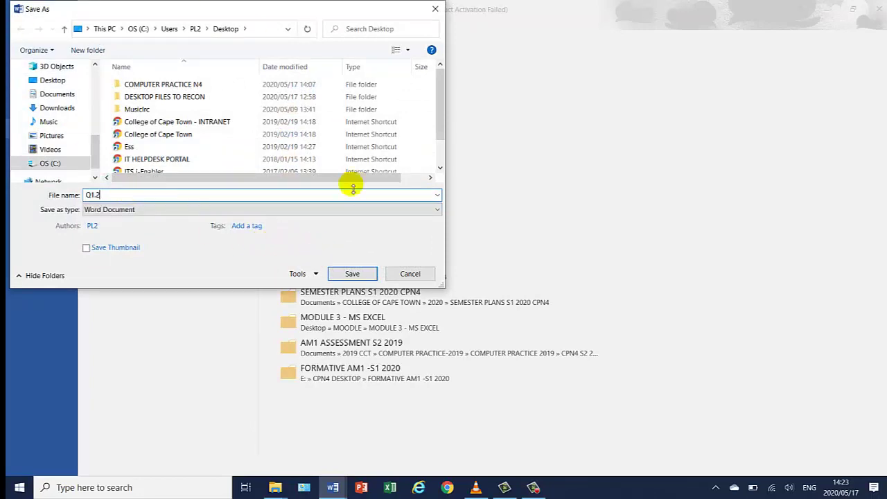
click(353, 274)
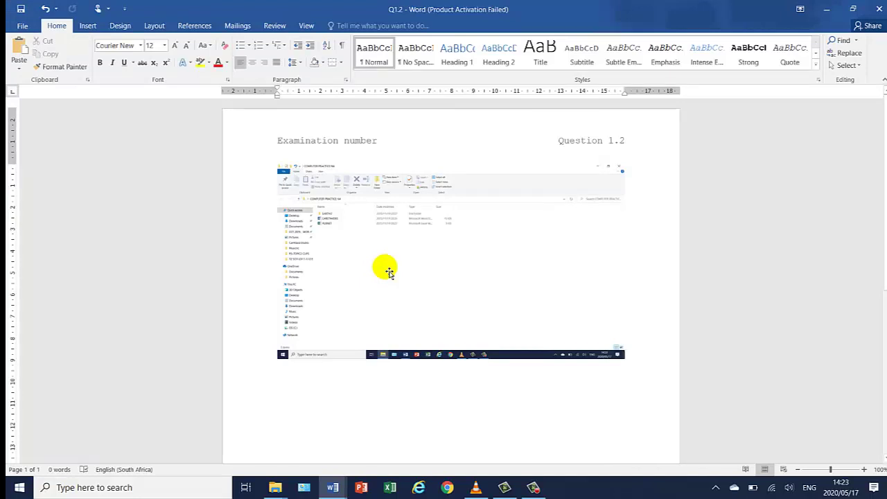
- Delete the folder screen print, change the header's question number to "Question 1.3" and close the header
click(390, 273)
key(Delete)
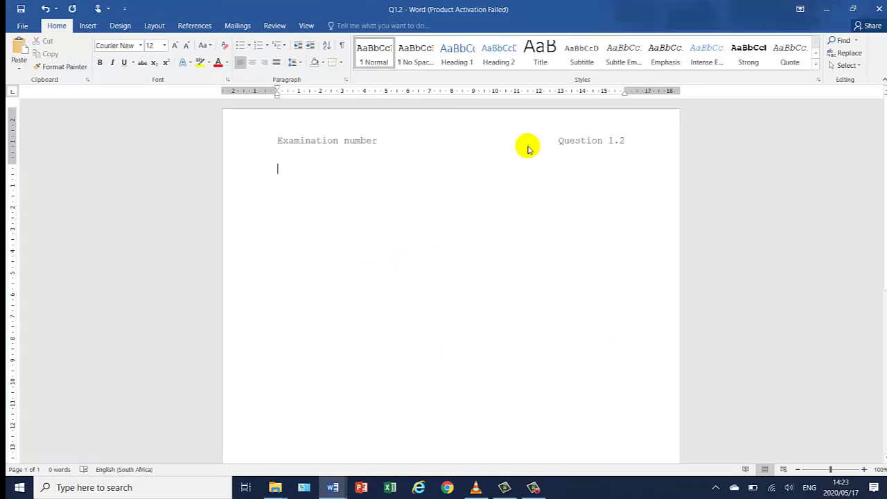
double_click(621, 140)
click(634, 146)
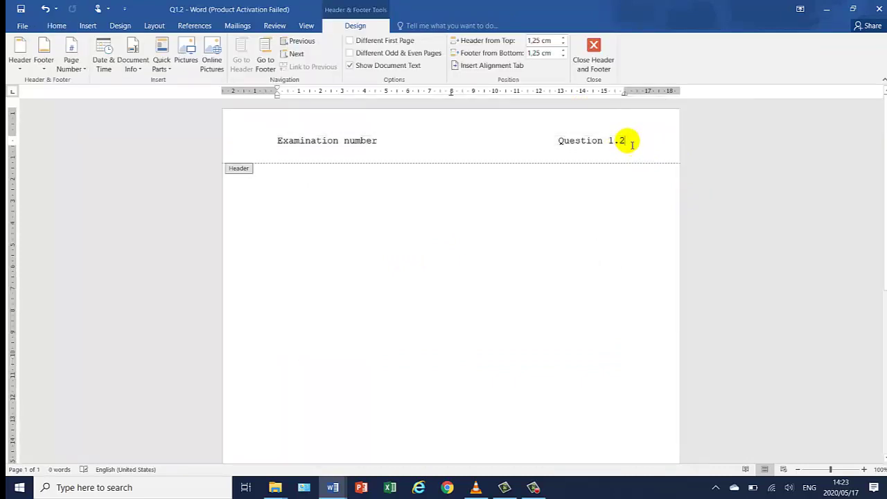
key(BackSpace)
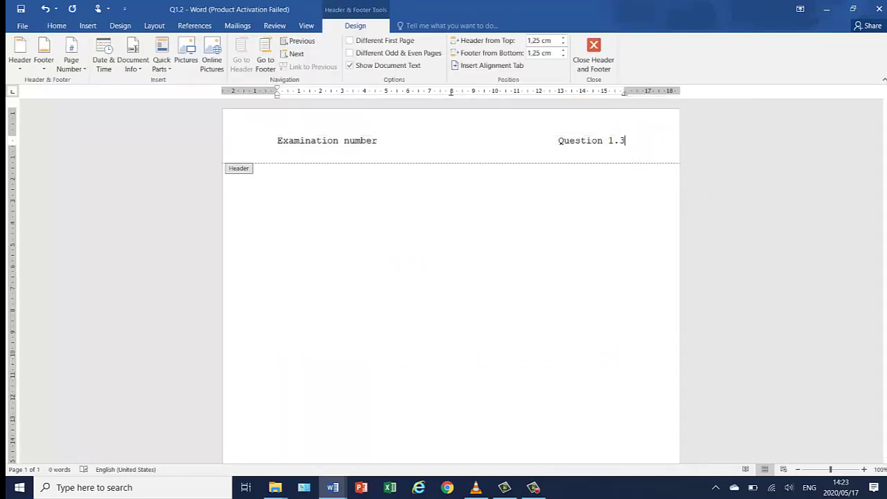
double_click(511, 170)
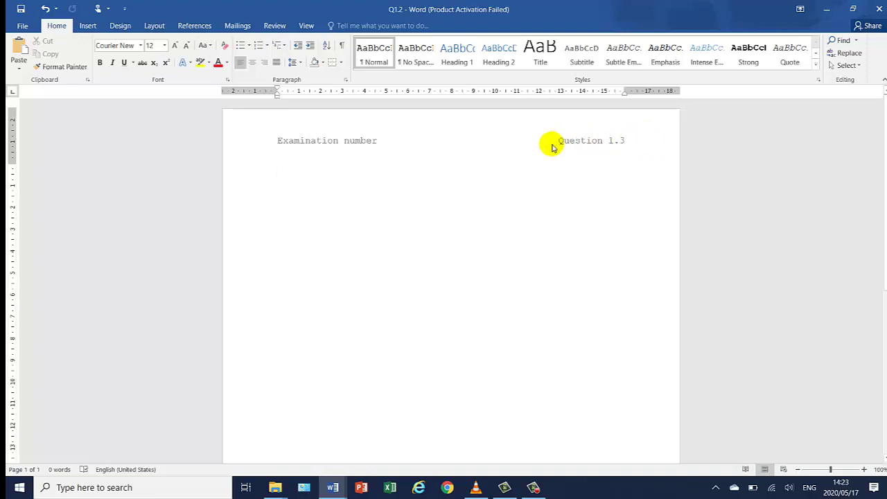
- Switch to the FILE Management document and read the wording of question 1.3
click(824, 7)
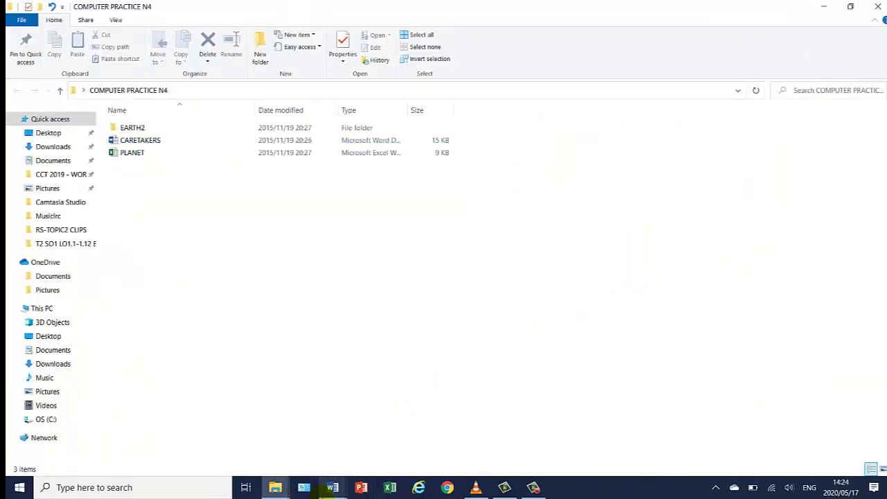
mouse_move(333, 489)
click(264, 416)
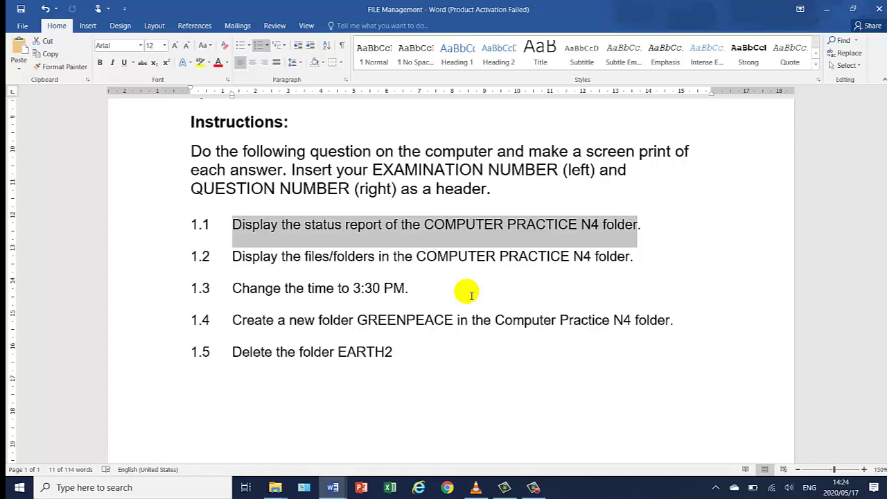
- Open Date and Time from Control Panel, capture only its window and paste the image into the Q1.2 document below the header
click(61, 488)
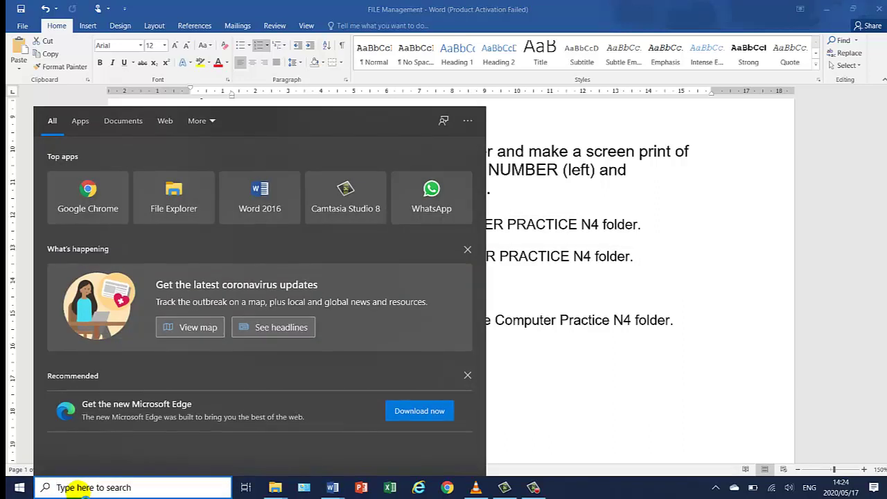
text(dONTR)
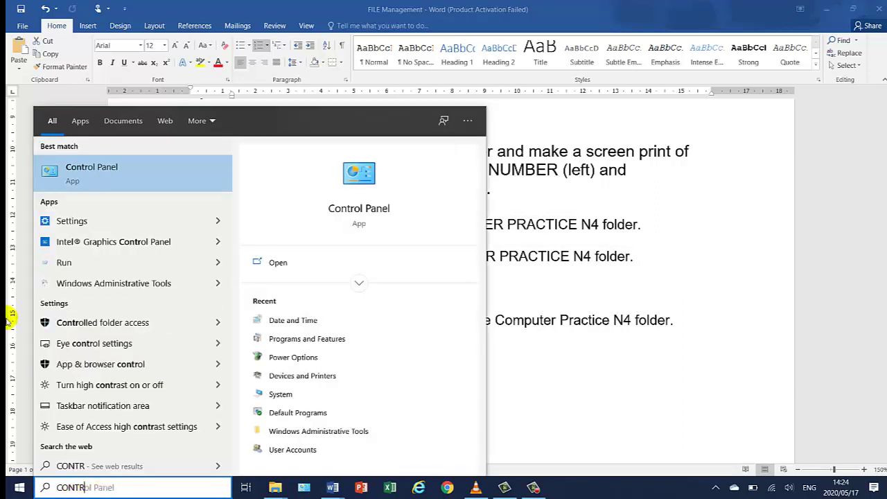
click(113, 177)
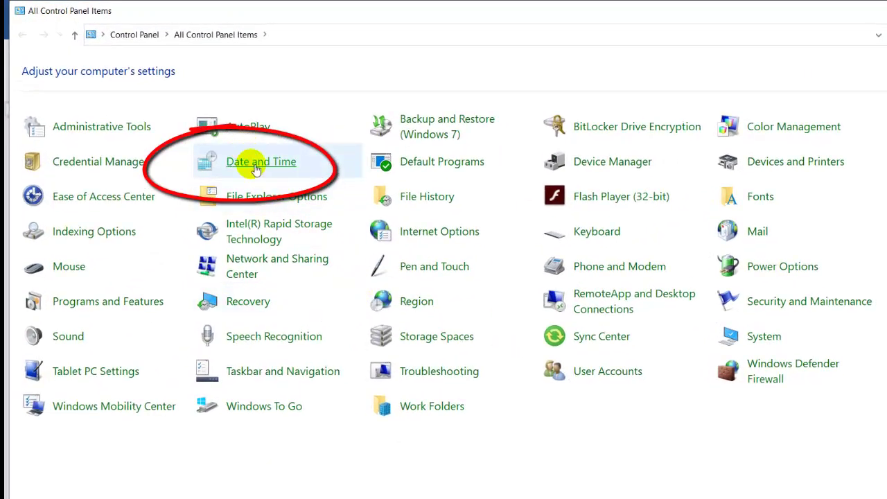
click(256, 169)
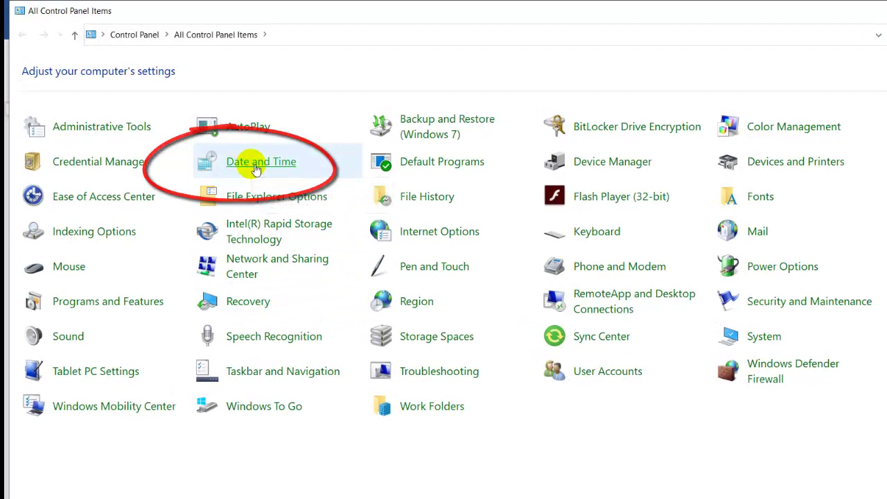
mouse_move(276, 112)
mouse_down()
mouse_move(689, 38)
mouse_move(575, 56)
mouse_up()
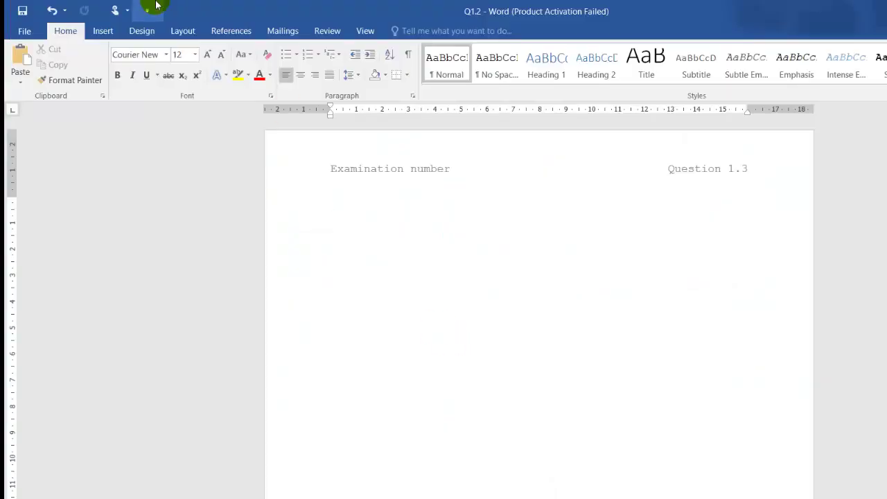
key(ctrl+v)
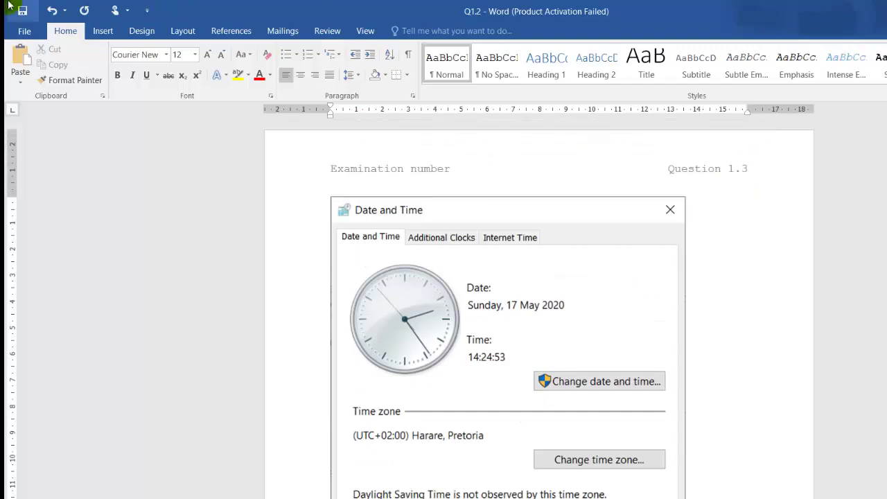
- Save the document under the new name Q1.3 on the Desktop
click(25, 30)
click(27, 165)
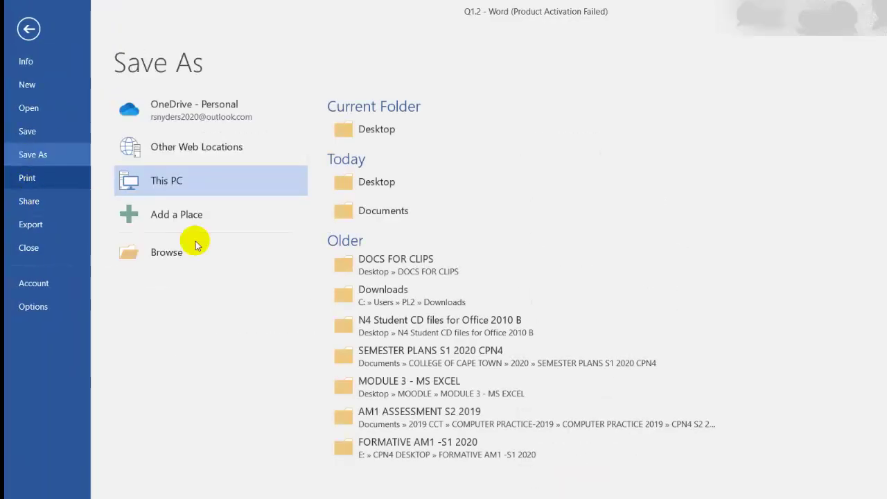
click(240, 258)
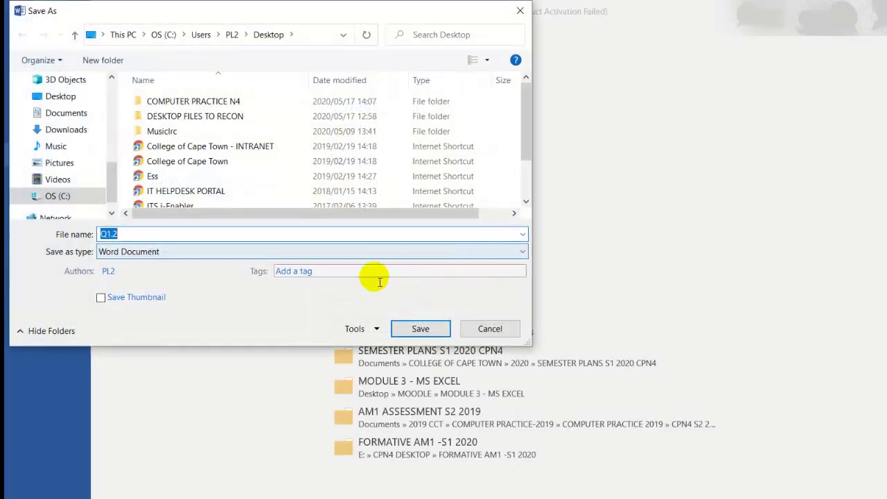
click(156, 235)
key(BackSpace)
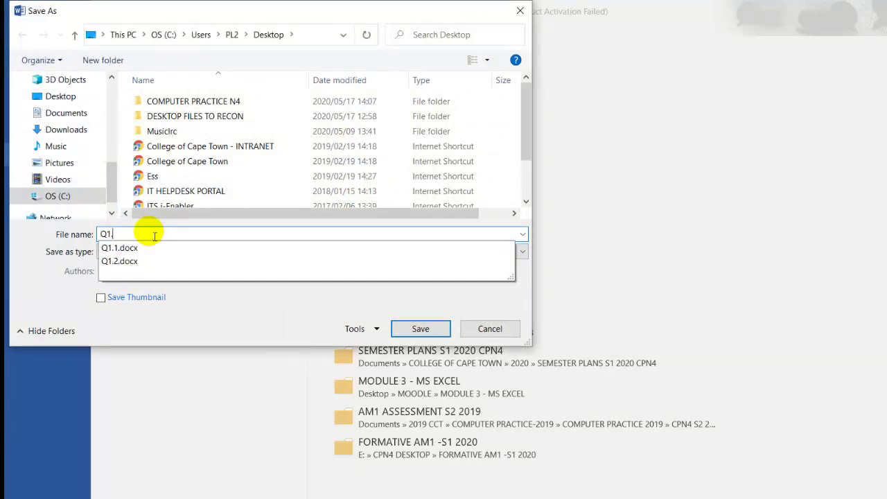
text(3)
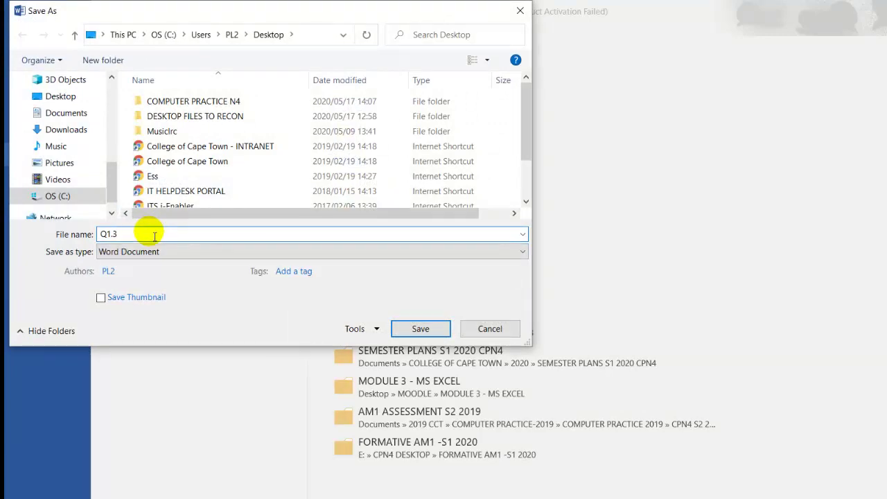
click(403, 327)
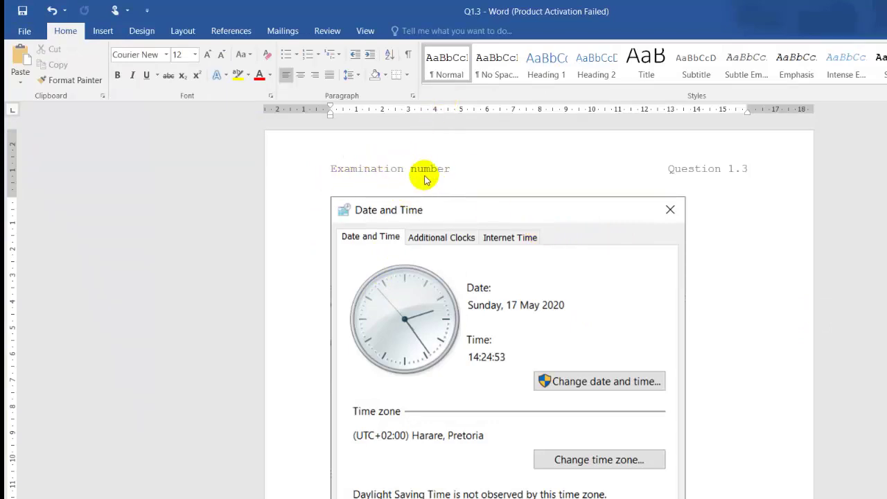
- Change the header's question number to "Question 1.4", close the header and delete the Date and Time screen print
click(673, 212)
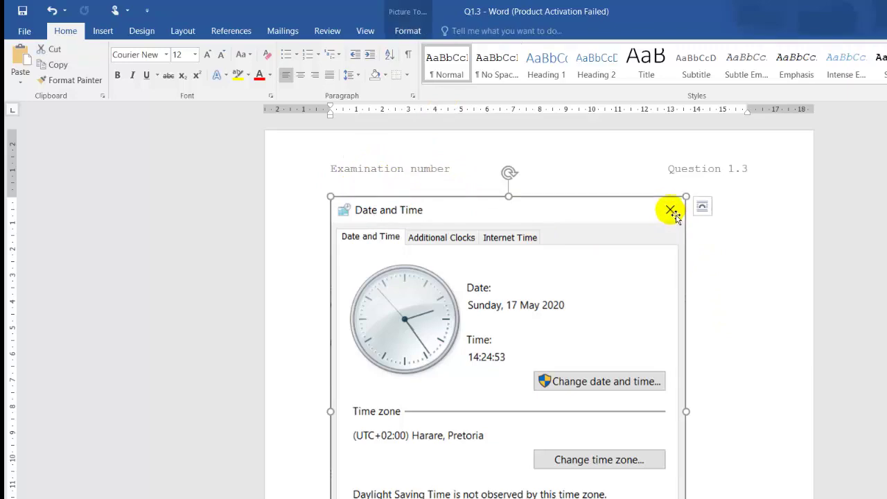
scroll(686, 208, down, 2)
scroll(686, 208, up, 2)
double_click(746, 169)
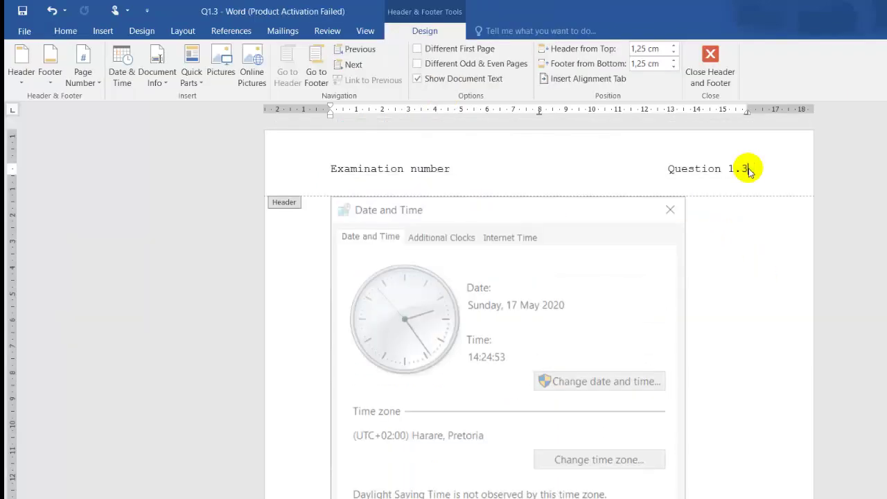
text(3)
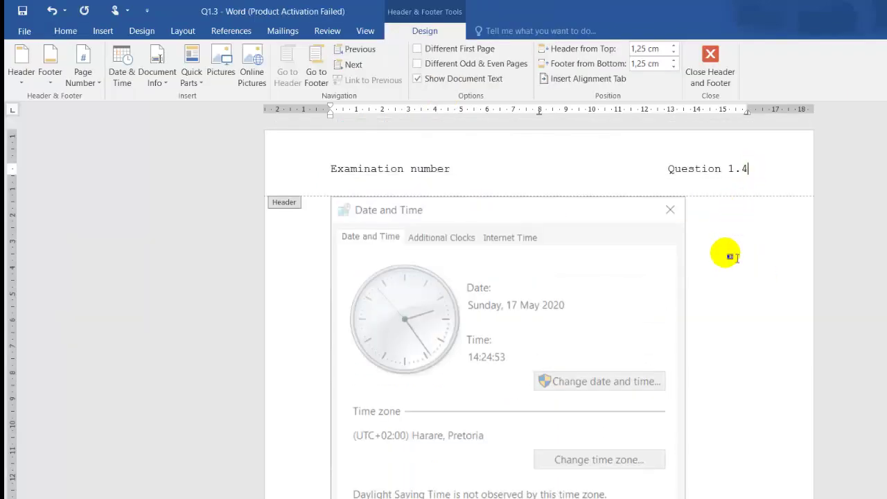
double_click(620, 214)
key(Delete)
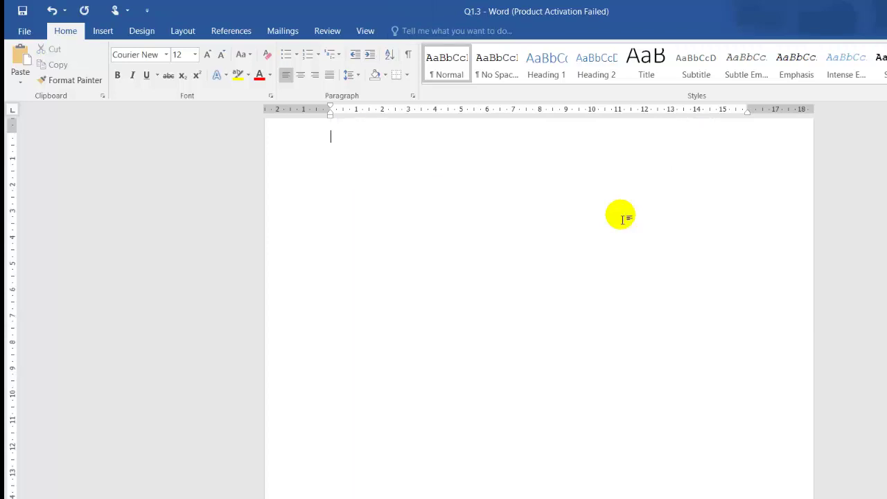
scroll(622, 218, up, 2)
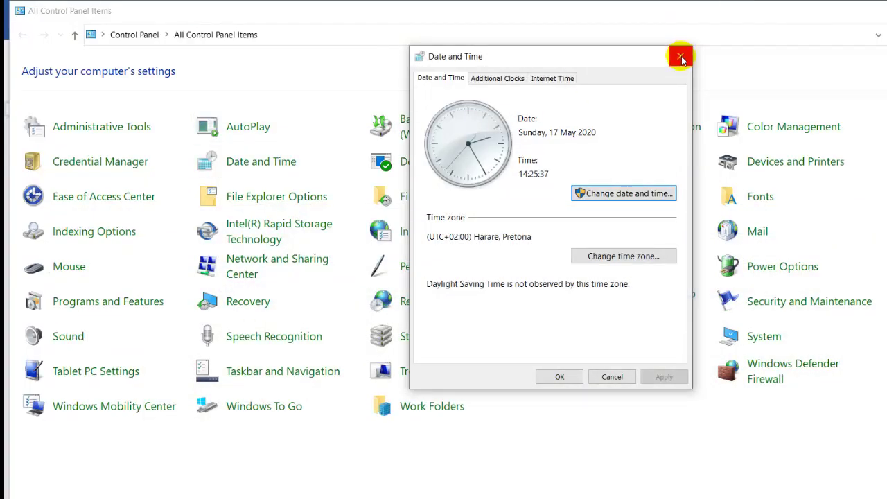
- Close the Date and Time window and create a new folder named GREENPEACE in the COMPUTER PRACTICE N4 folder
click(680, 57)
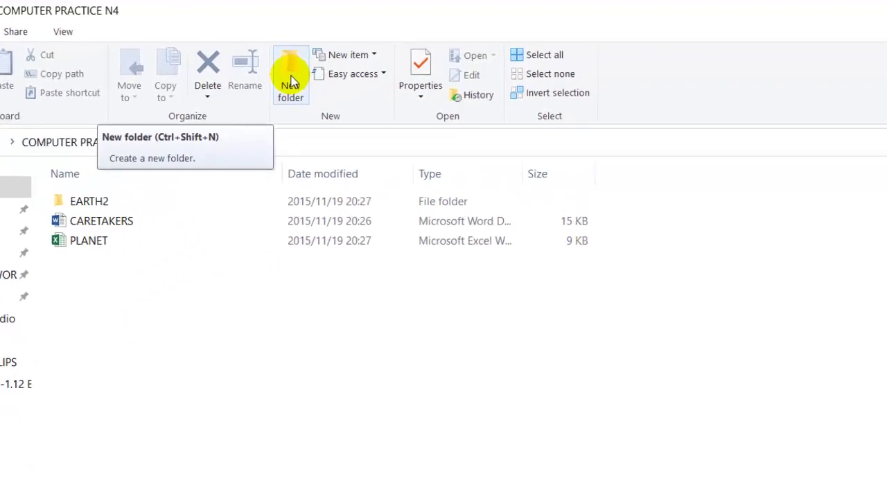
right_click(204, 392)
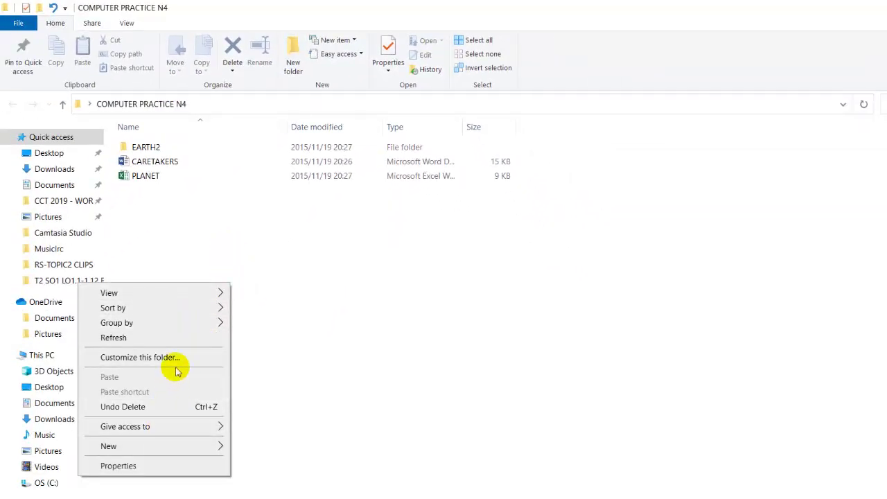
mouse_move(159, 445)
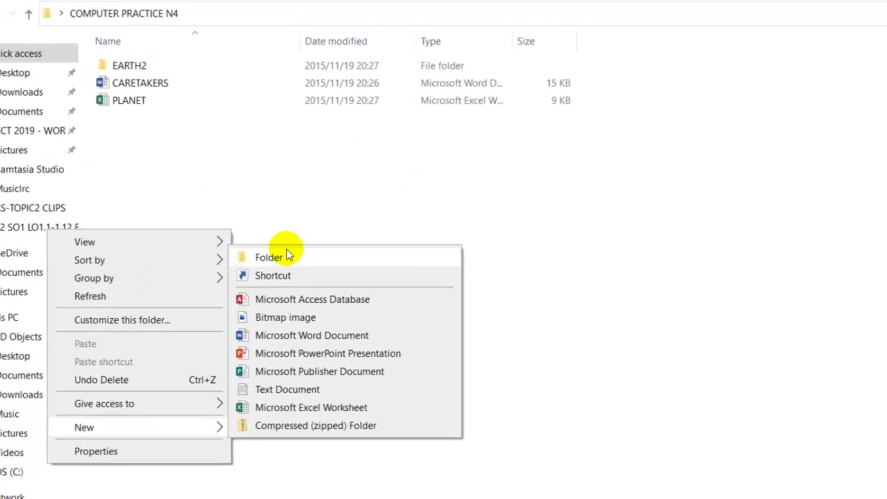
click(282, 257)
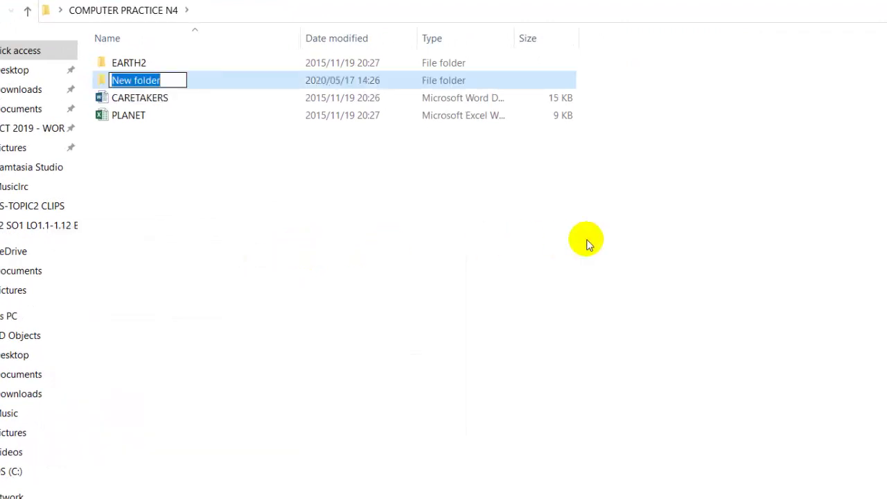
key(BackSpace)
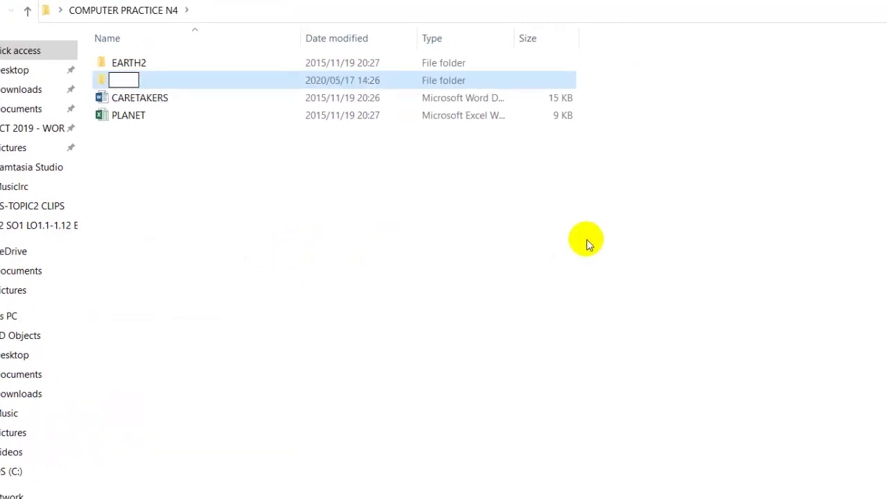
text(GREEN)
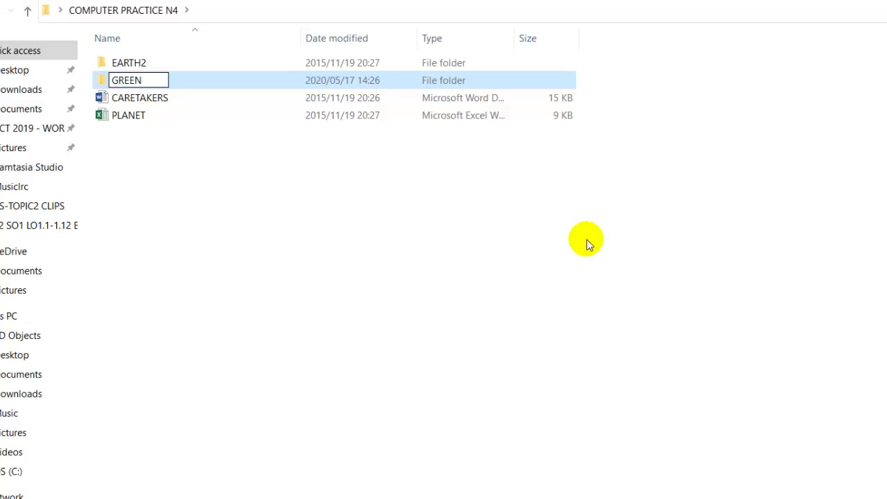
text(PEACE)
click(392, 273)
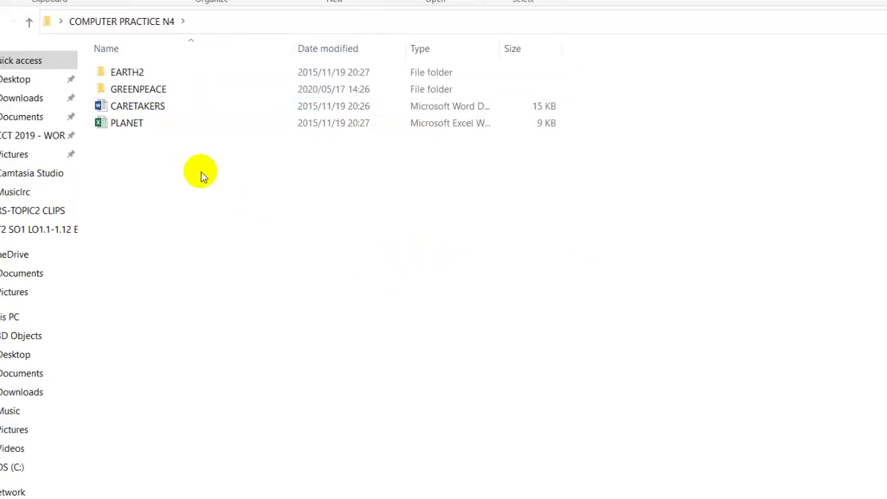
- Reduce the COMPUTER PRACTICE N4 window, capture only that window and paste the image into the Q1.3 document below the header
click(858, 7)
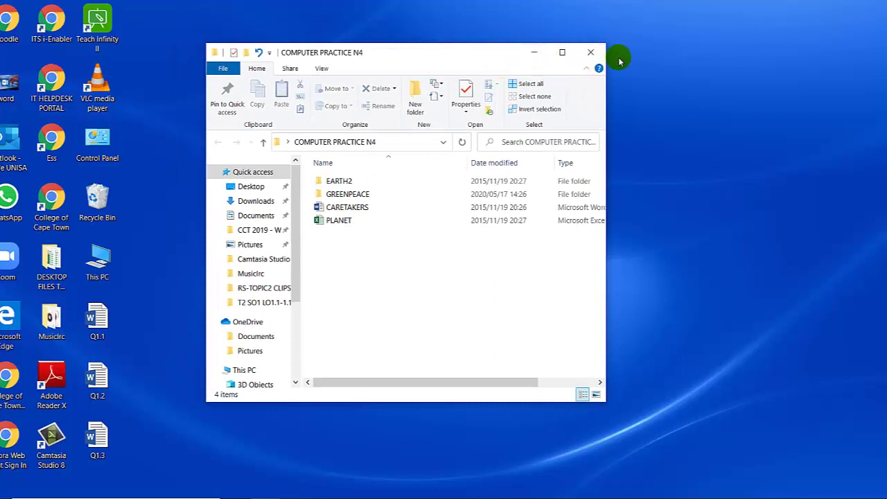
key(ctrl+alt+Print)
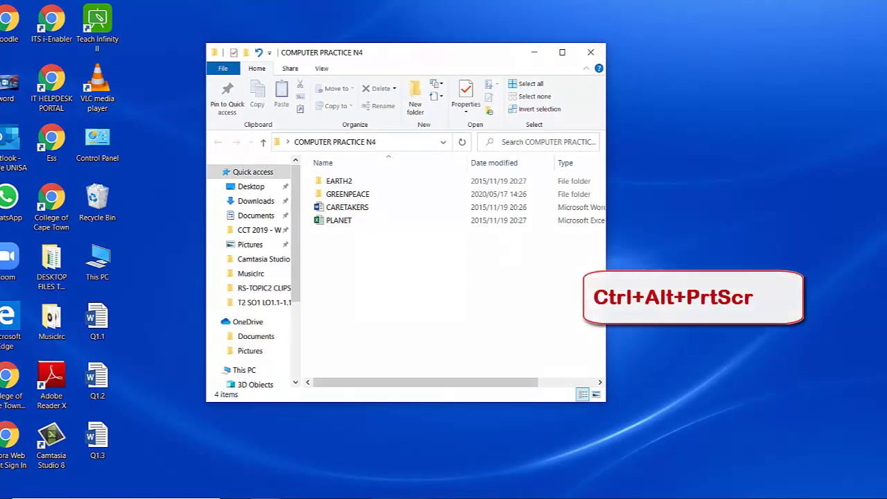
mouse_move(343, 498)
click(362, 462)
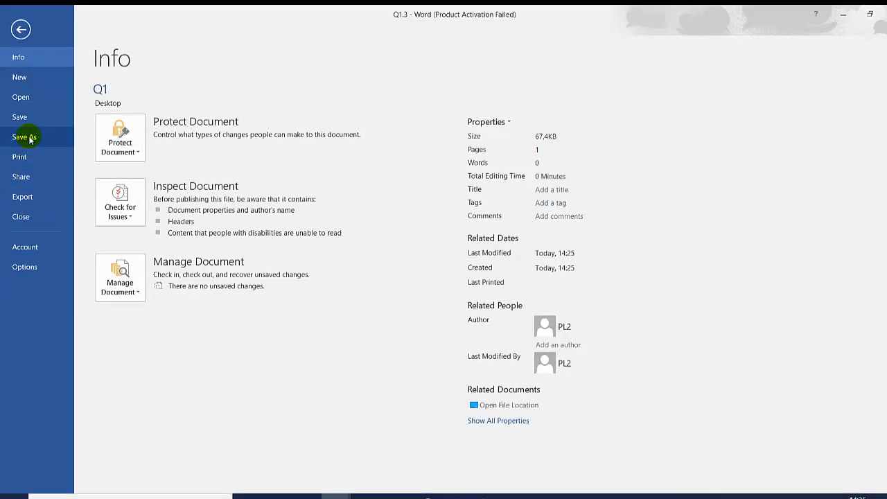
- Save the document under the new name Q1.4 on the Desktop
click(28, 137)
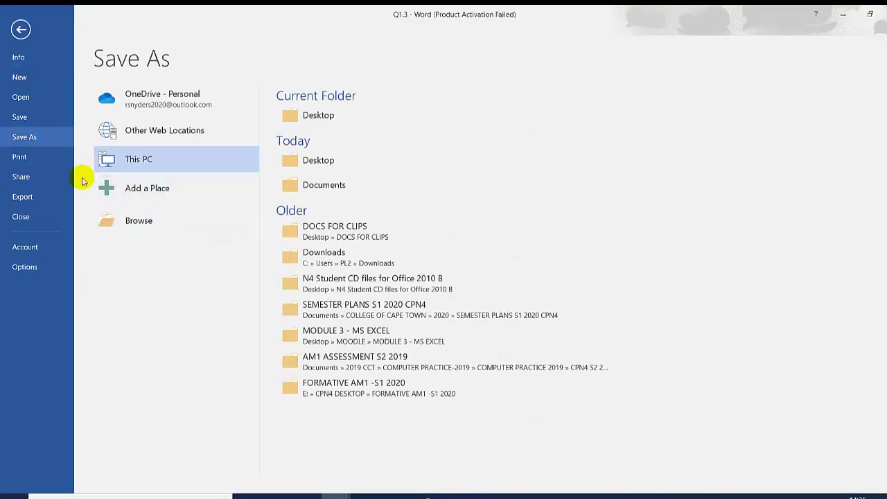
click(132, 222)
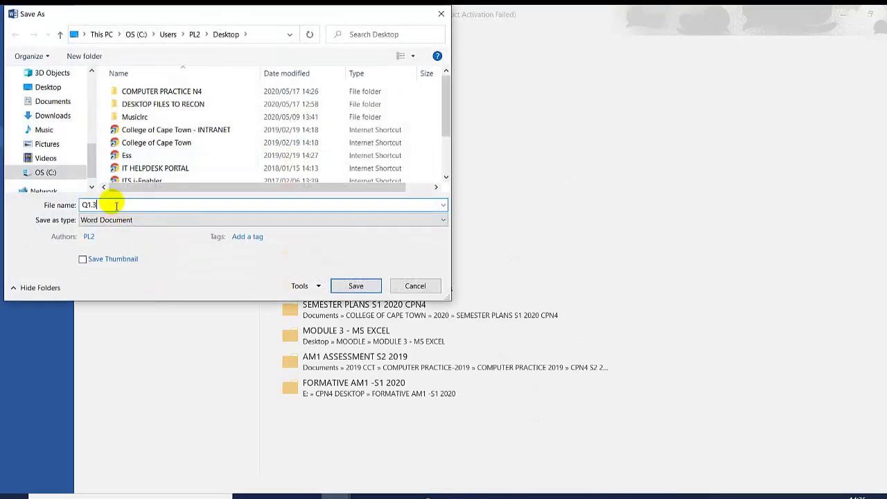
key(BackSpace)
text(4)
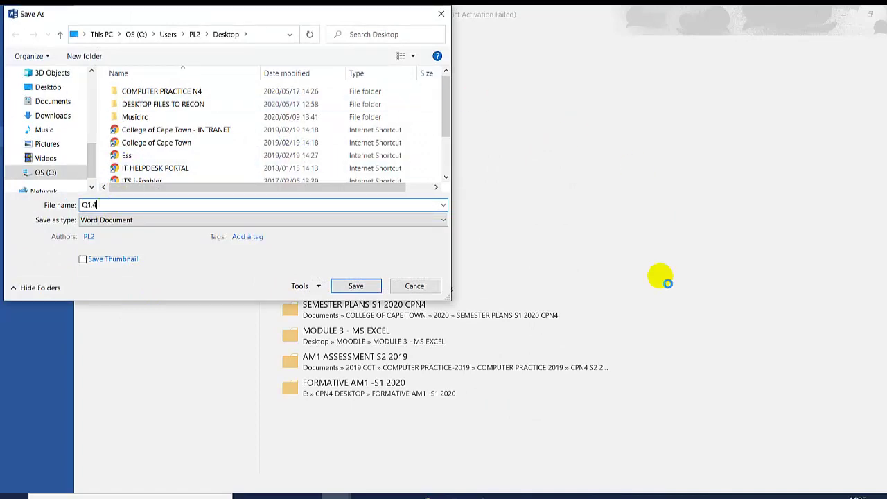
click(355, 287)
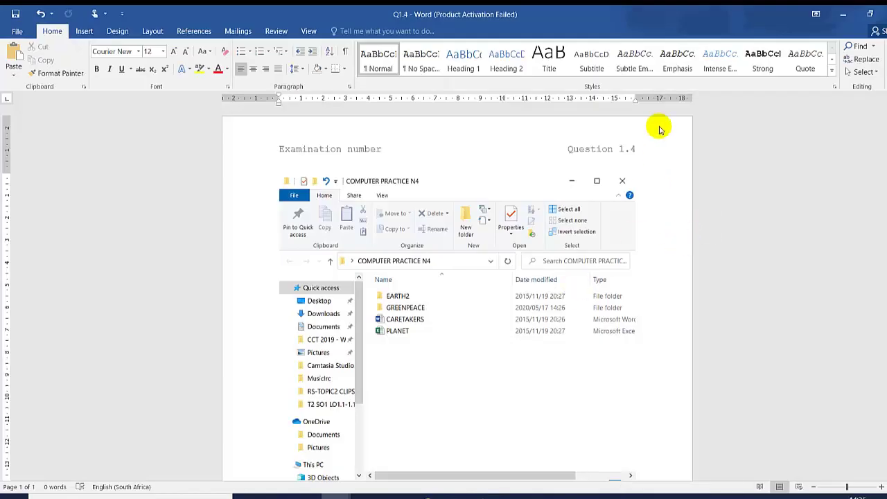
- Change the header's question number to "Question 1.5", close the header and delete the folder screen print
double_click(634, 150)
click(632, 152)
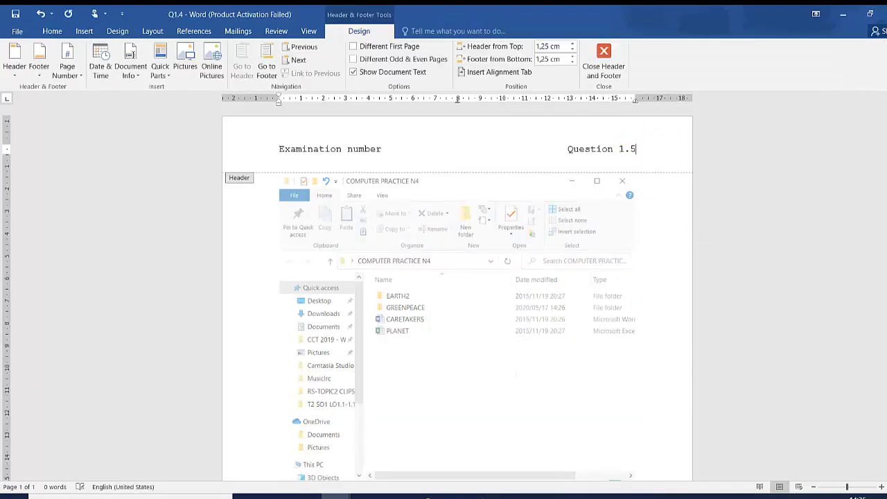
double_click(543, 222)
- Switch to the FILE Management document, read the wording of question 1.5 and return to the folder window
click(841, 21)
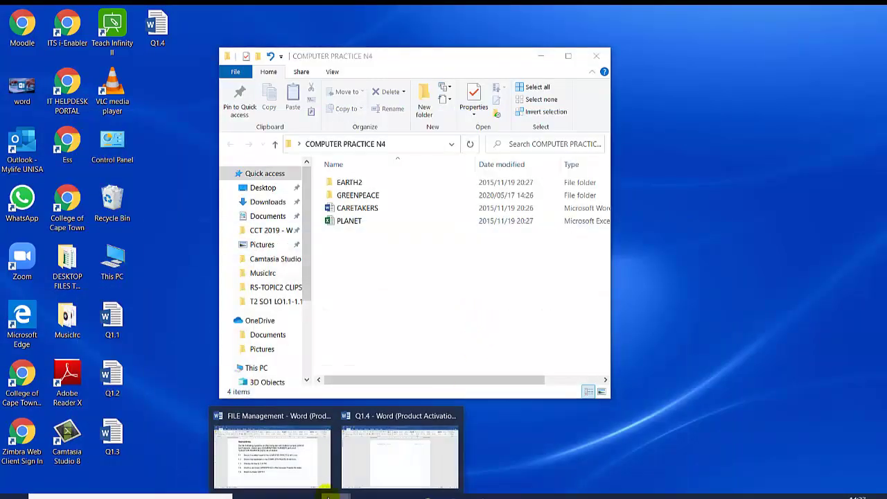
click(274, 454)
drag(359, 379, 242, 370)
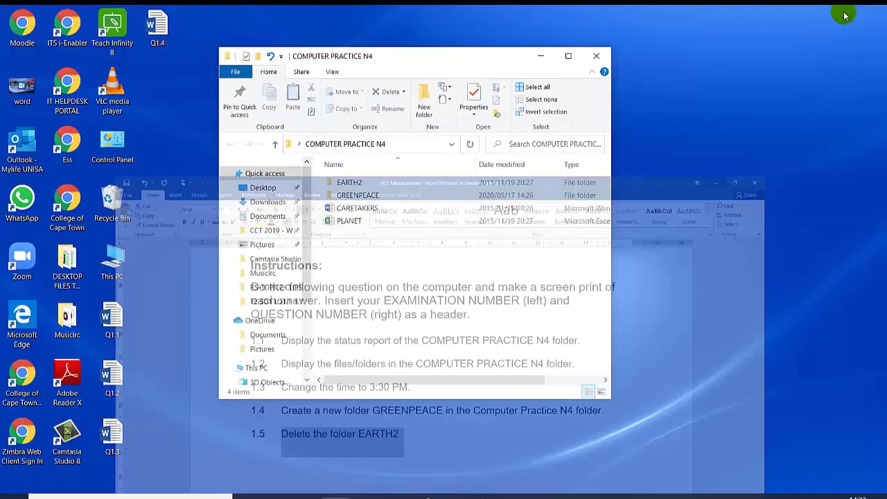
click(843, 13)
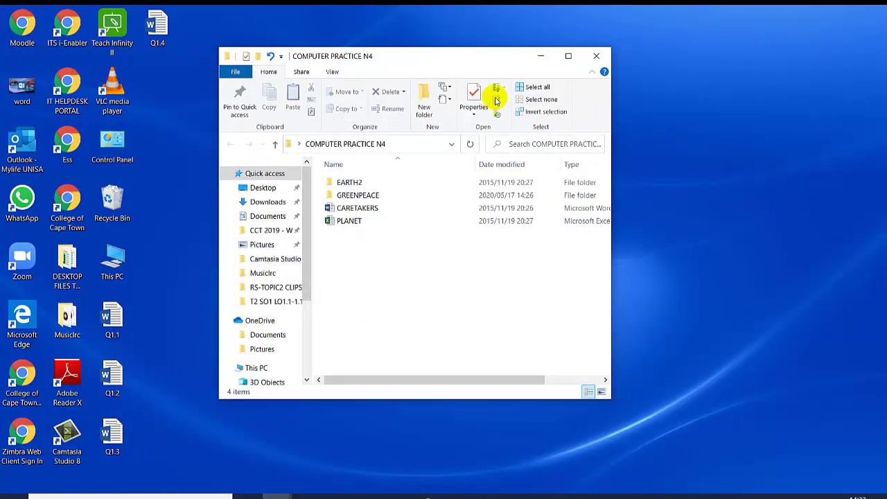
- Delete the folder EARTH2 from COMPUTER PRACTICE N4 and capture only the folder's window
click(349, 185)
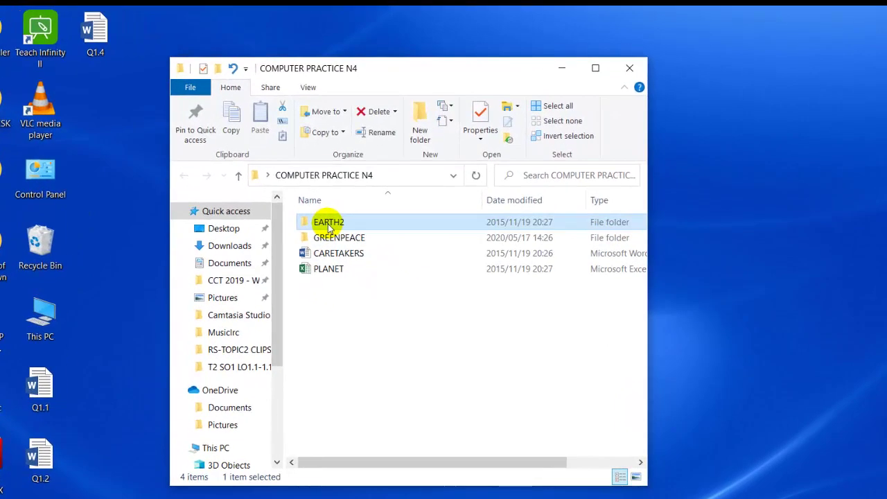
key(Delete)
key(ctrl+alt+Print)
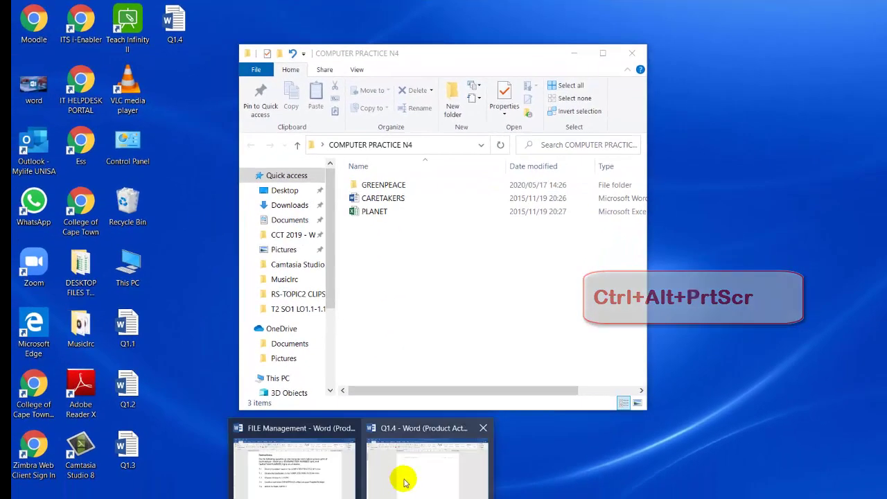
- Paste the captured folder window below the header of the Q1.4 document and save it as Q1.5 on the Desktop
click(405, 482)
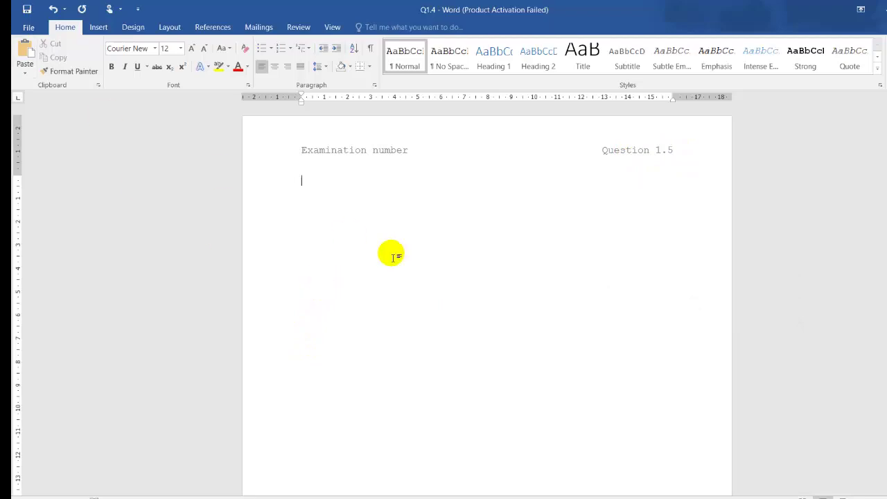
click(29, 27)
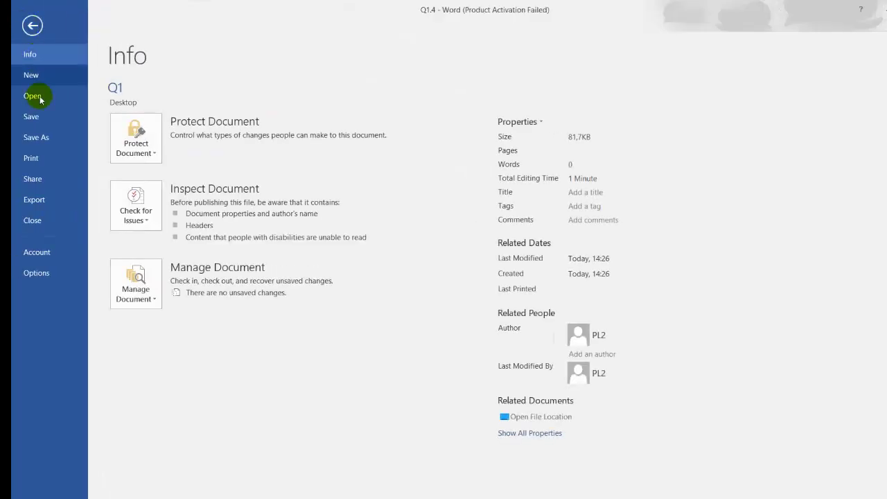
click(29, 139)
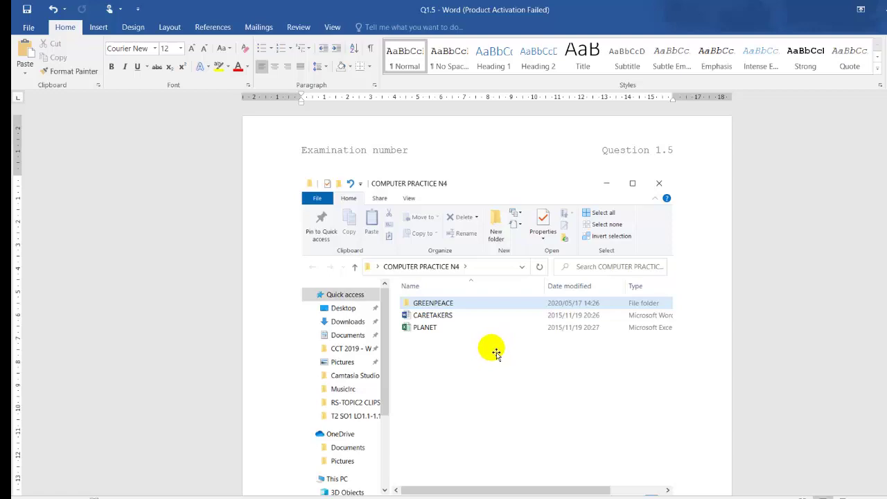
- Delete the pasted screen print from the open Q1.5 document and minimise the document to show the folder window
click(496, 352)
key(Delete)
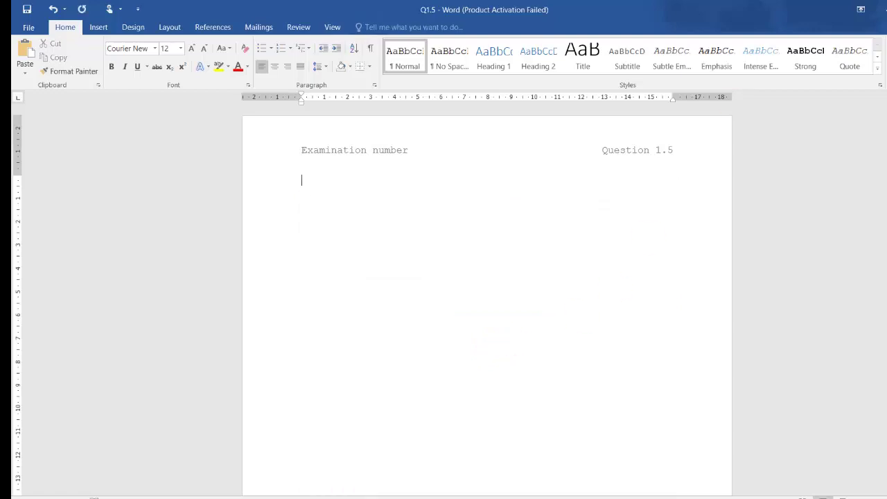
click(884, 19)
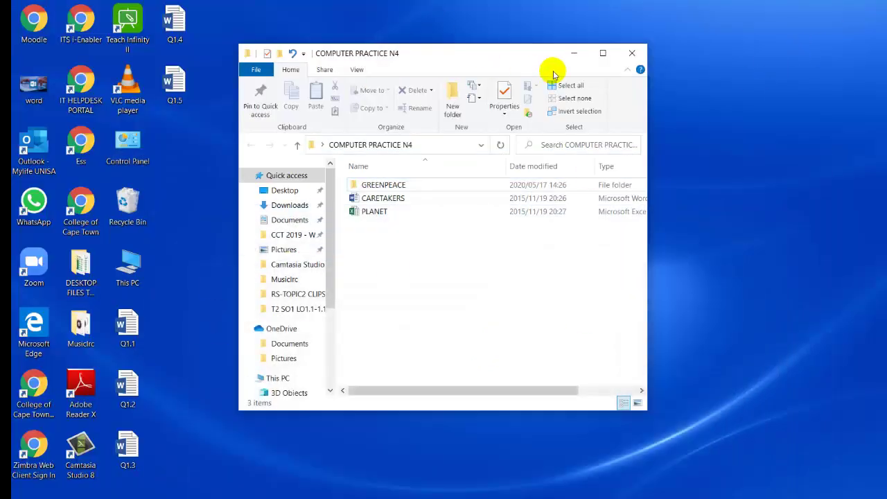
- Maximize the COMPUTER PRACTICE N4 folder window, review the topic list at the start of the FILE Management document and return to the folder
click(602, 53)
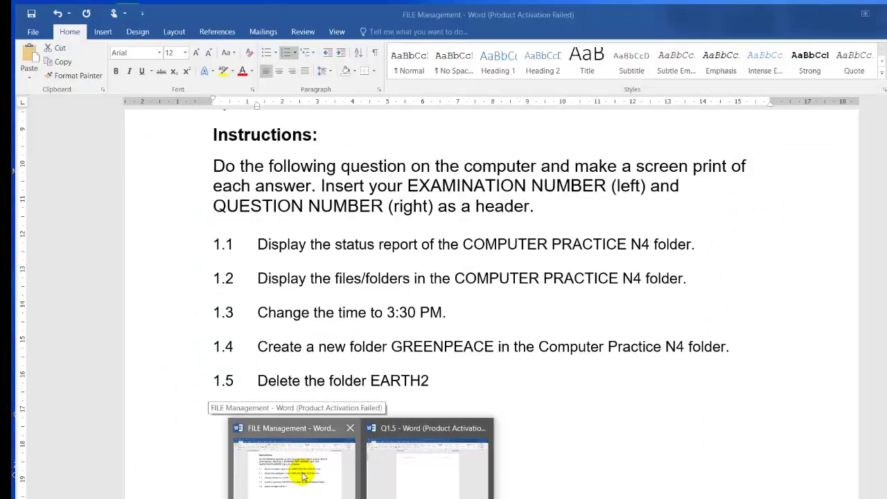
click(302, 477)
scroll(347, 388, up, 10)
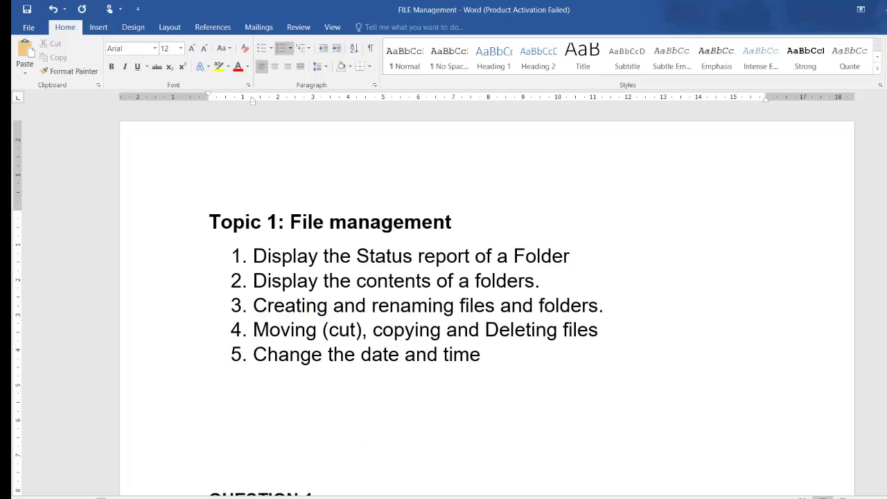
key(alt+Tab)
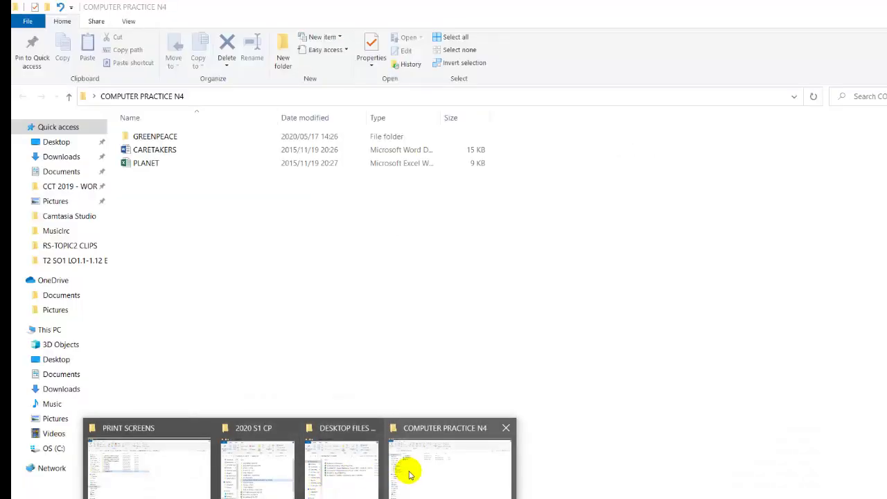
click(409, 474)
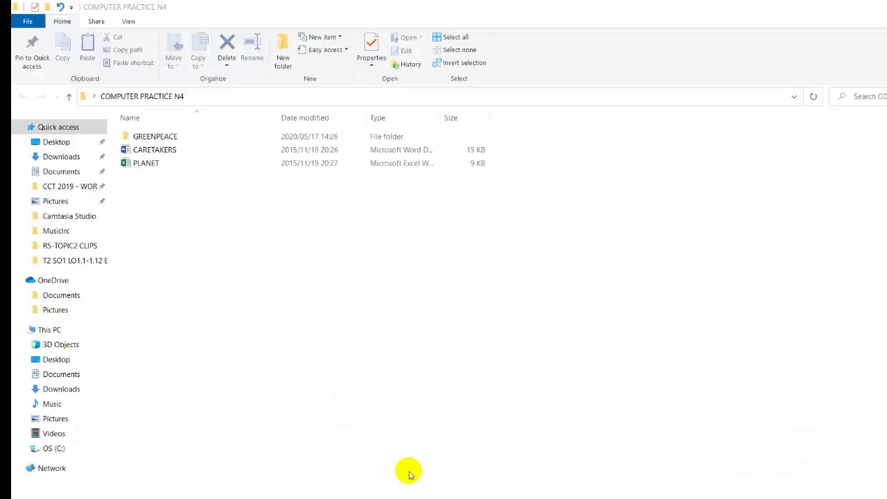
right_click(222, 239)
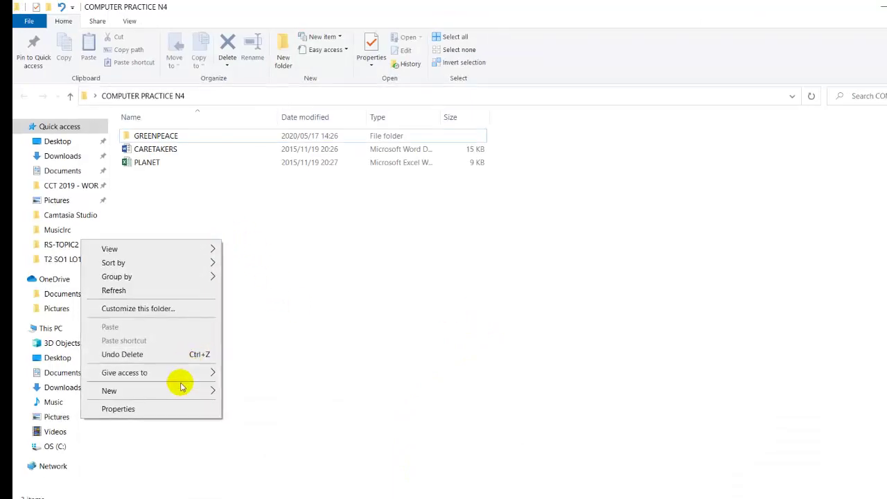
mouse_move(201, 392)
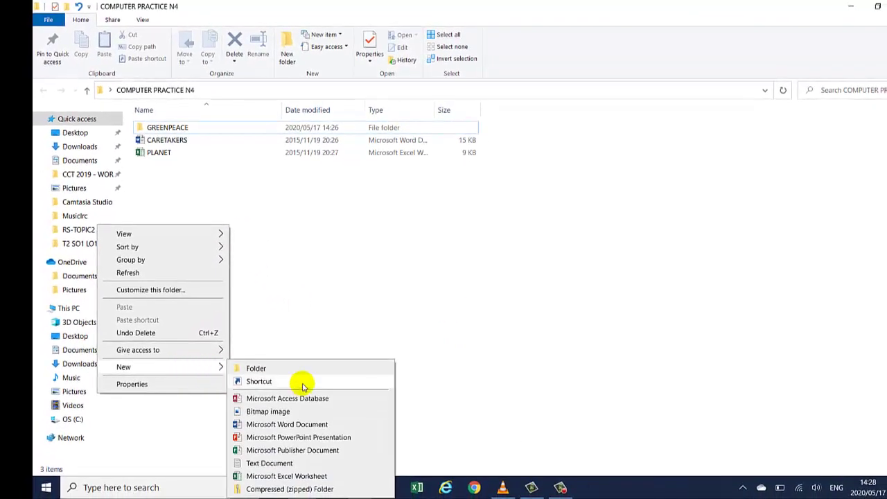
click(145, 223)
right_click(620, 130)
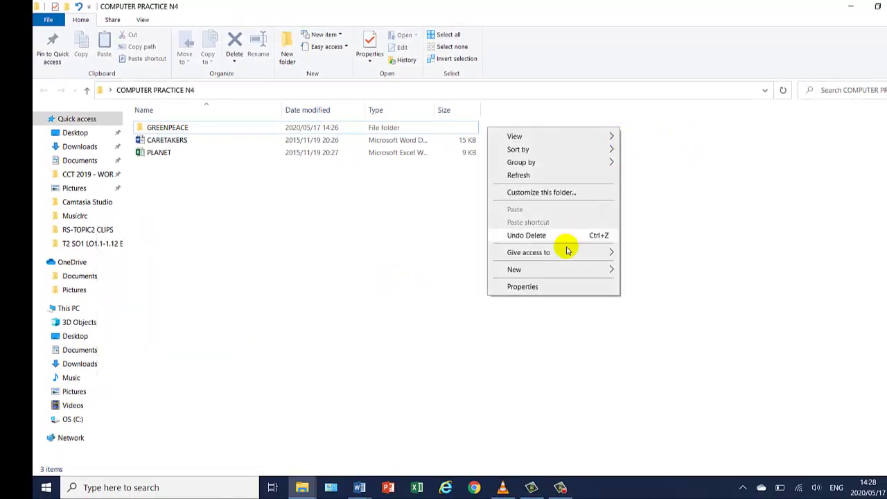
mouse_move(562, 272)
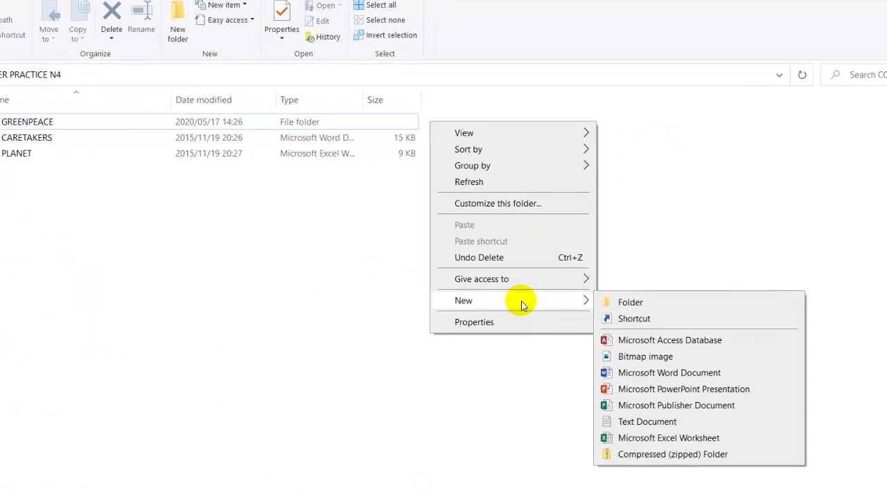
click(285, 267)
- Create a new bitmap image named MOCK1 in the COMPUTER PRACTICE N4 folder
right_click(273, 260)
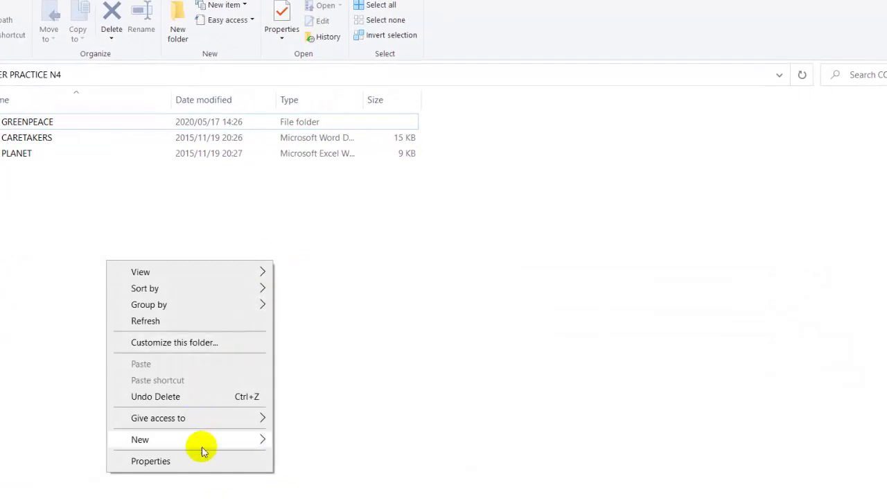
mouse_move(214, 447)
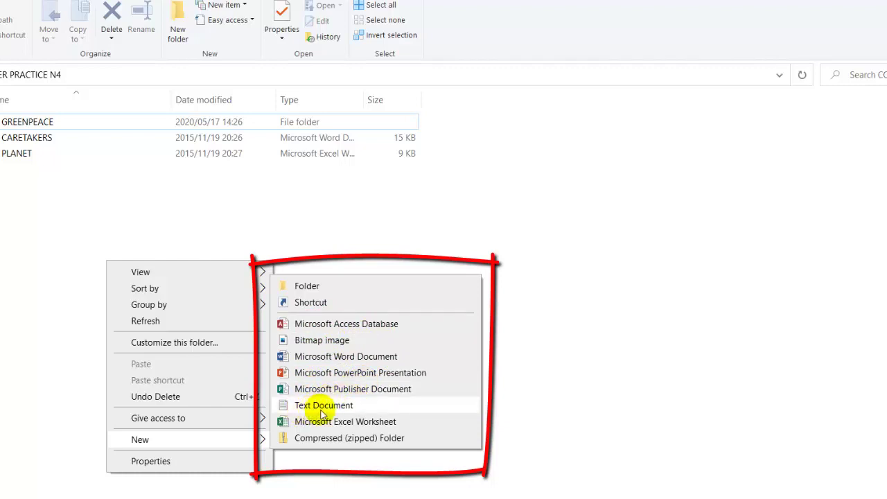
click(341, 347)
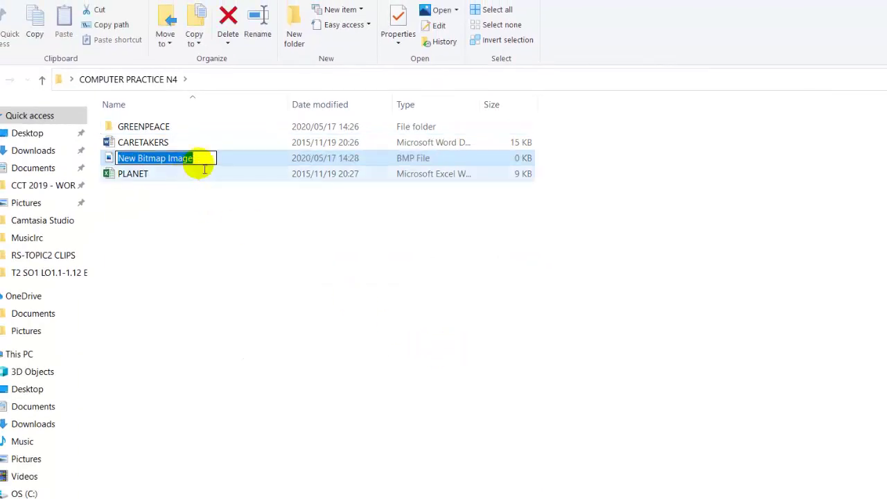
key(BackSpace)
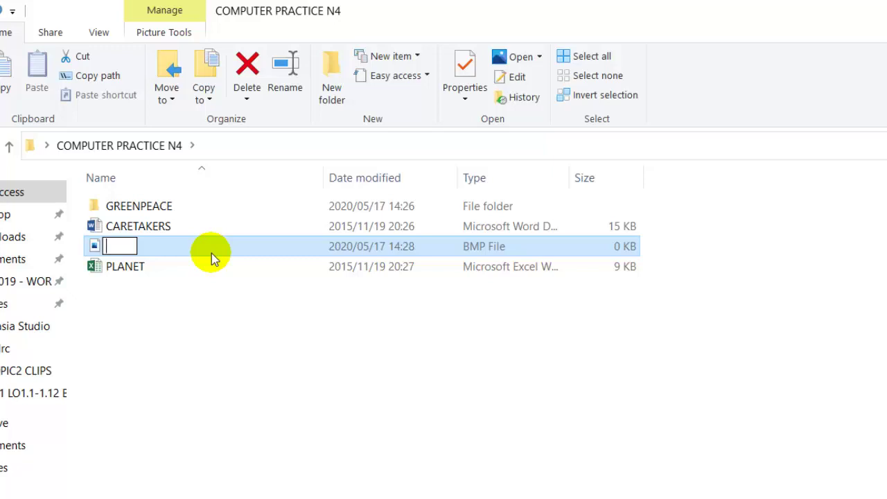
text(MOCK)
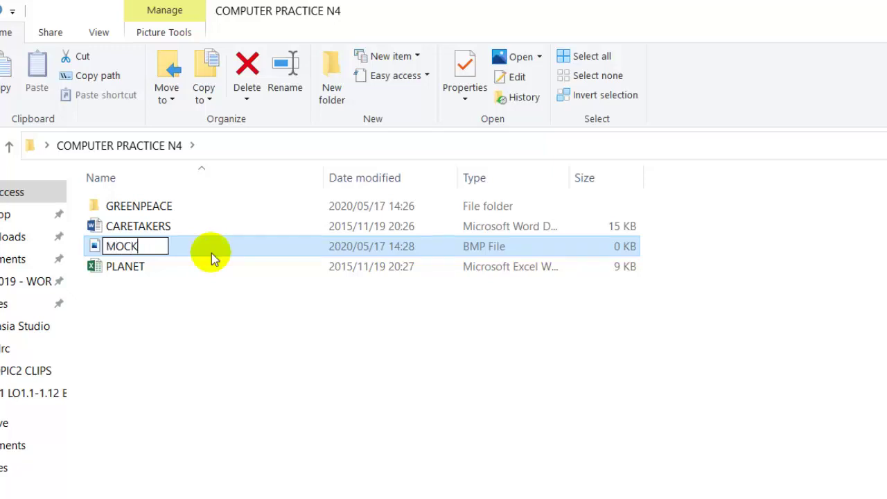
text(1)
click(202, 374)
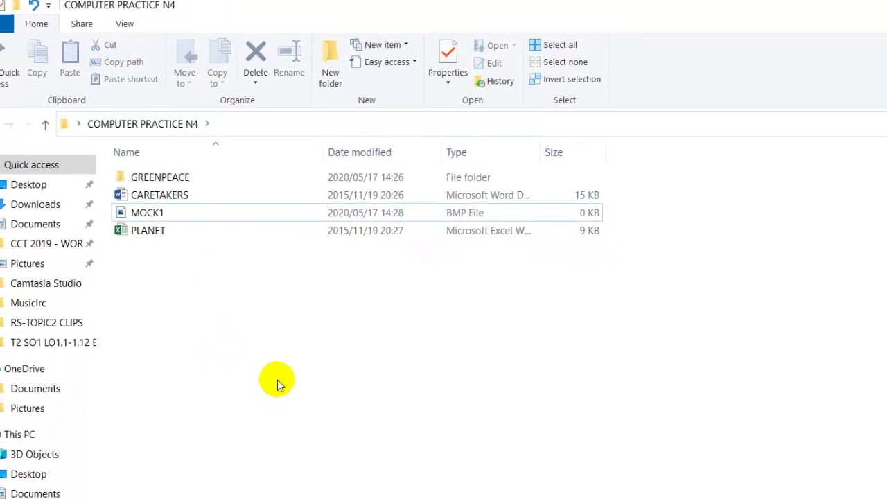
- Create a new text document named MOCK2 in the COMPUTER PRACTICE N4 folder
right_click(305, 305)
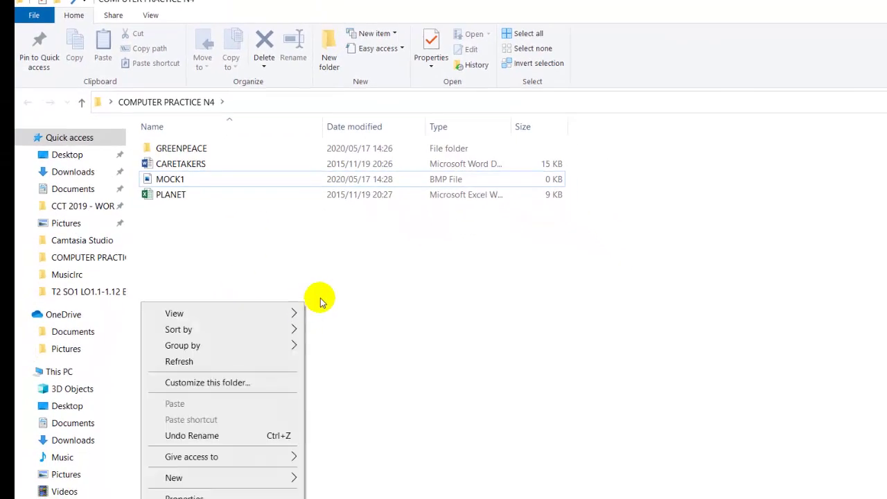
click(682, 257)
right_click(679, 178)
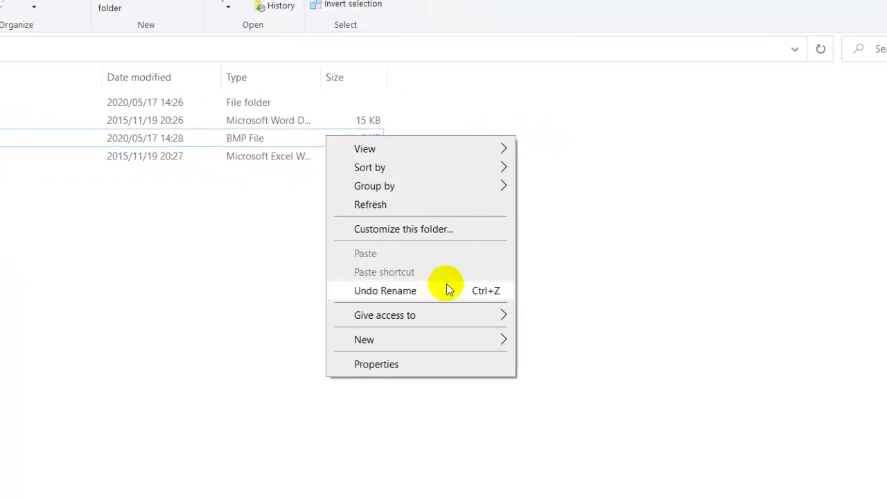
mouse_move(417, 338)
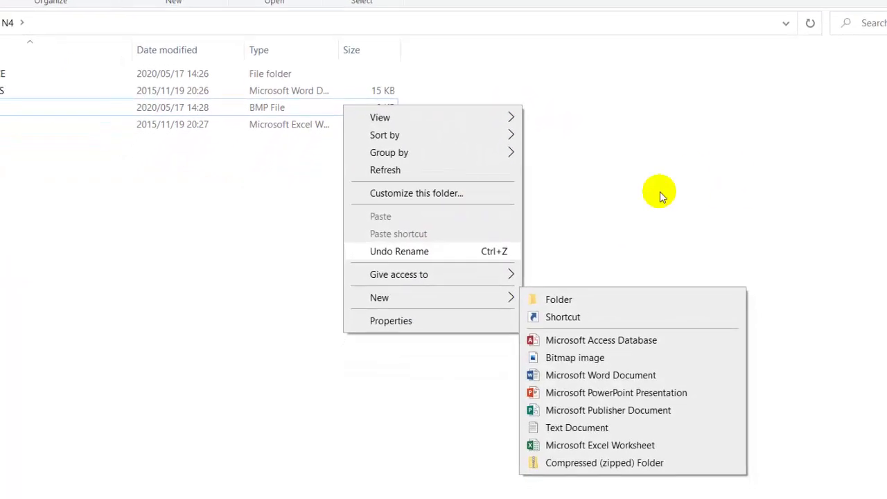
mouse_move(415, 300)
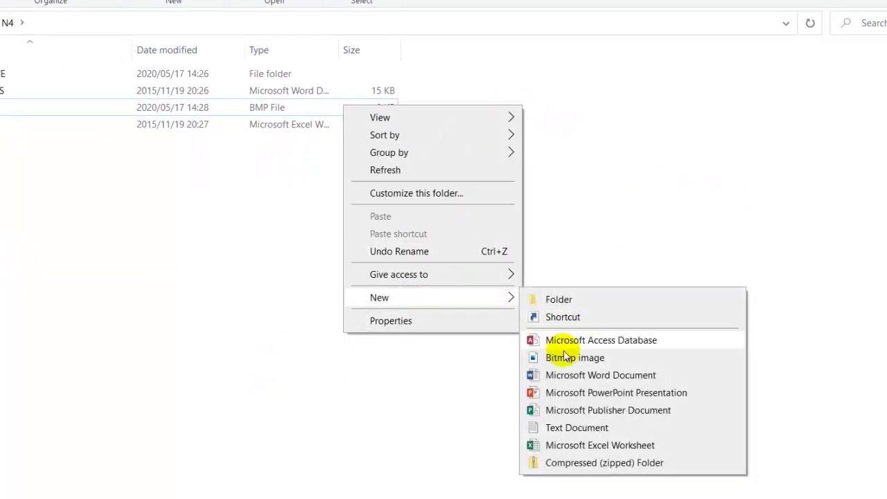
click(576, 427)
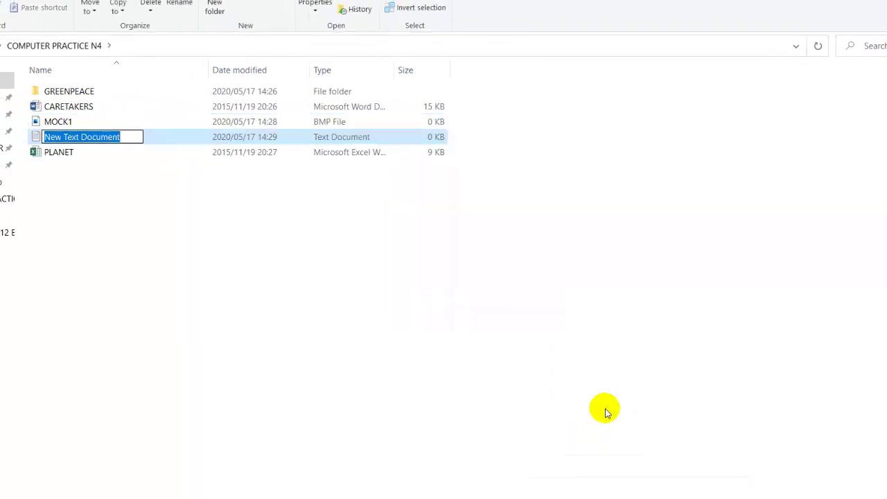
key(BackSpace)
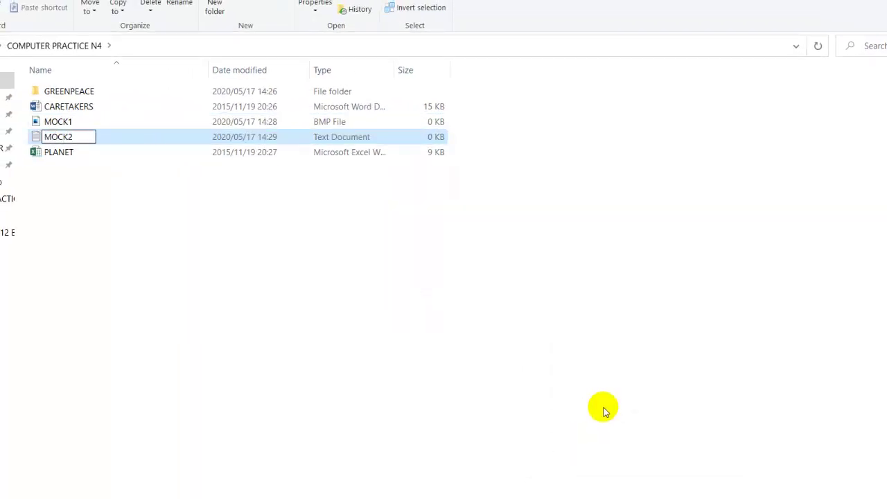
click(243, 360)
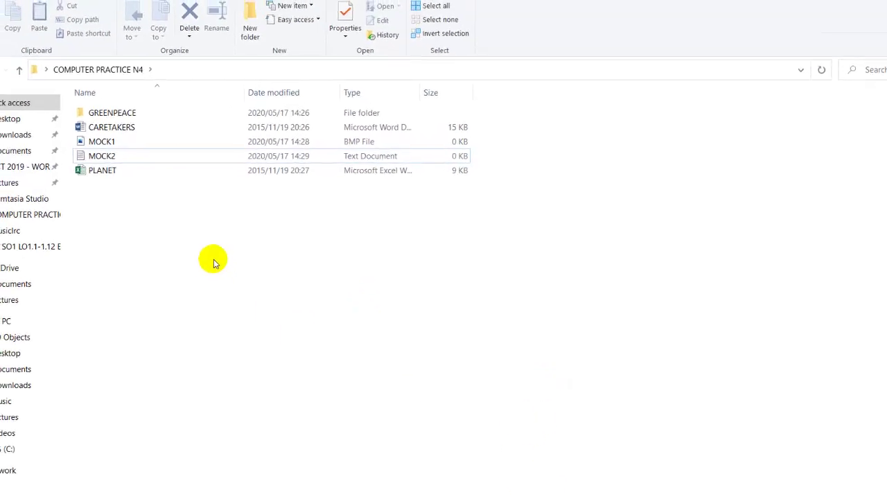
- Cut the MOCK1 bitmap file from COMPUTER PRACTICE N4 and paste it into the GREENPEACE folder
click(123, 174)
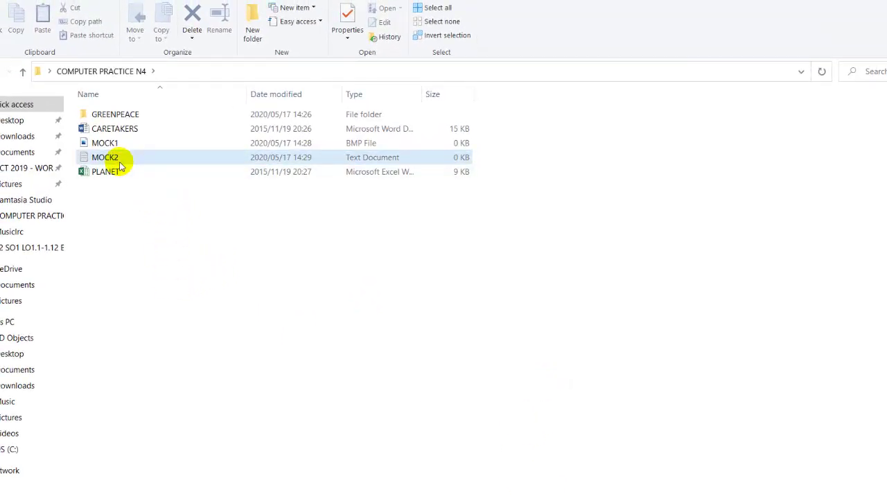
click(111, 143)
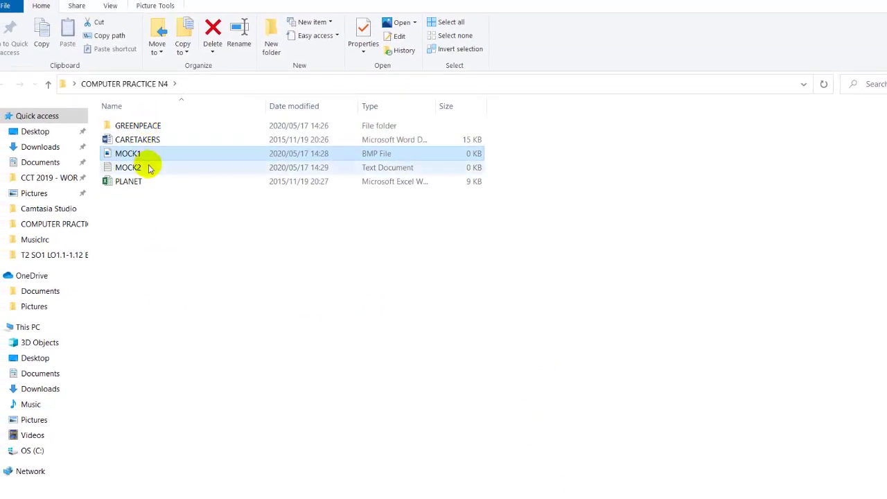
click(99, 26)
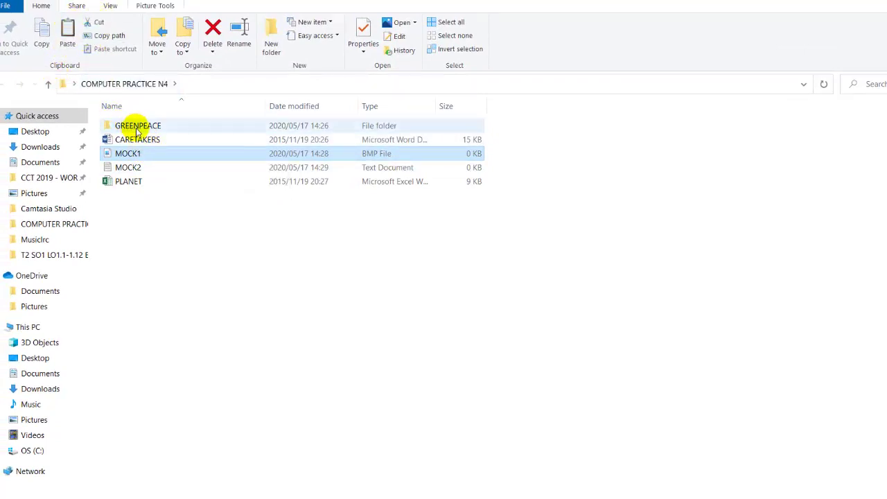
double_click(138, 129)
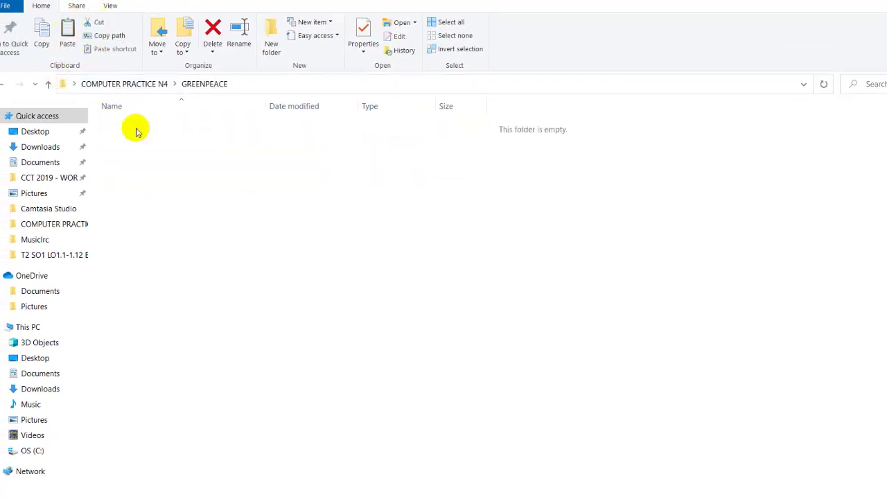
click(67, 31)
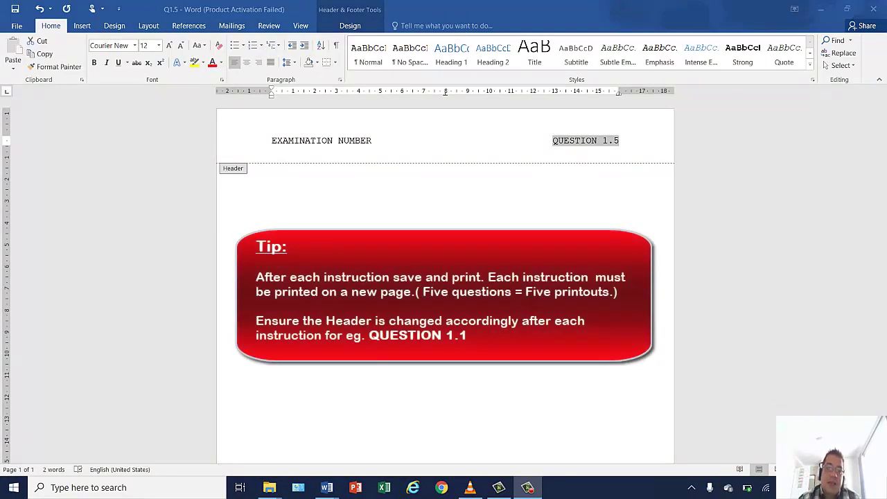
- Review the header of the Q1.5 document, highlighting the EXAMINATION NUMBER text and the QUESTION 1.5 text in turn
click(271, 141)
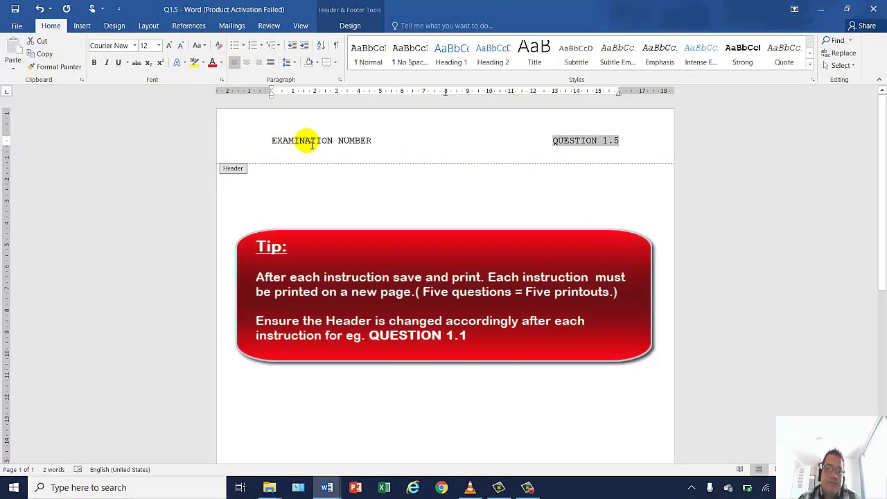
drag(376, 141, 248, 152)
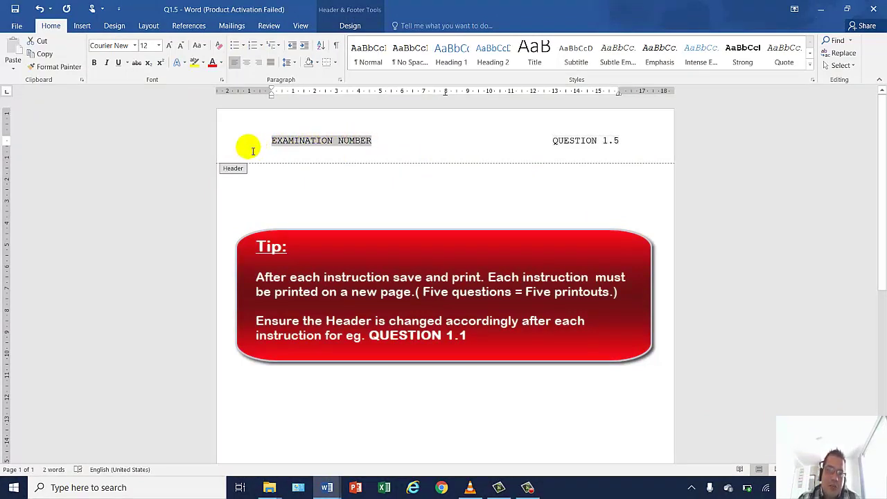
drag(553, 142, 626, 143)
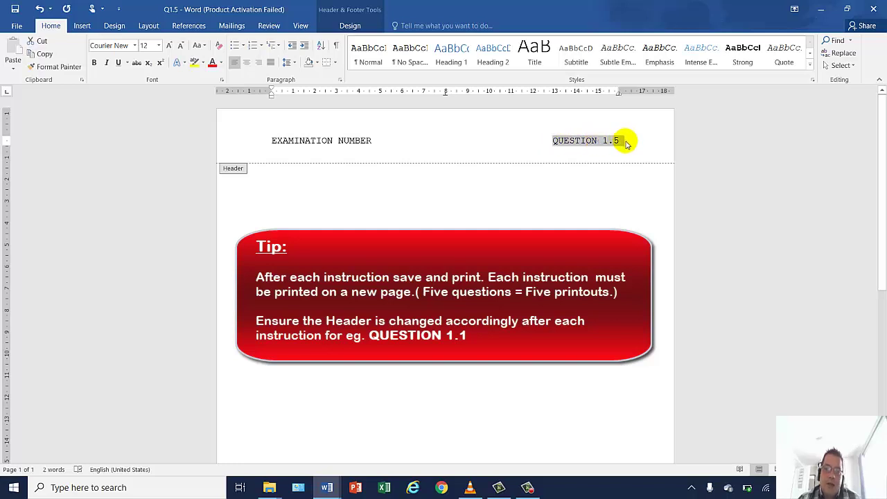